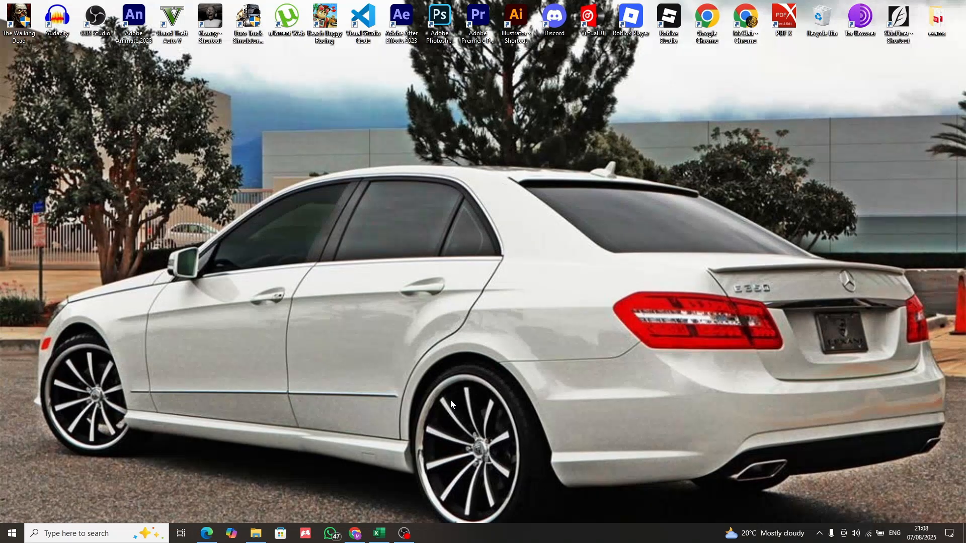
# Switch to Excel, search the online templates for "wedding budget" and create a workbook from the Wedding budget template
pyautogui.click(382, 533)
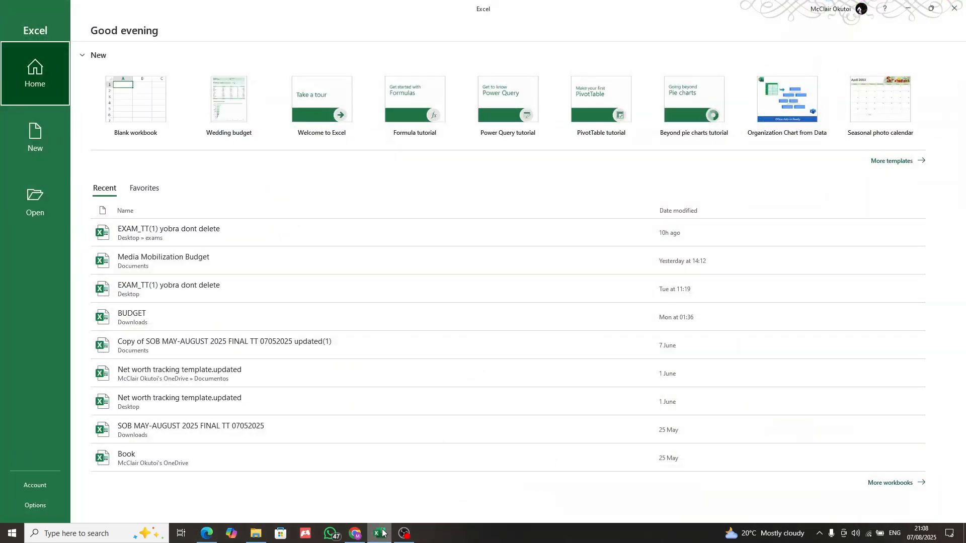
pyautogui.click(891, 161)
pyautogui.click(326, 209)
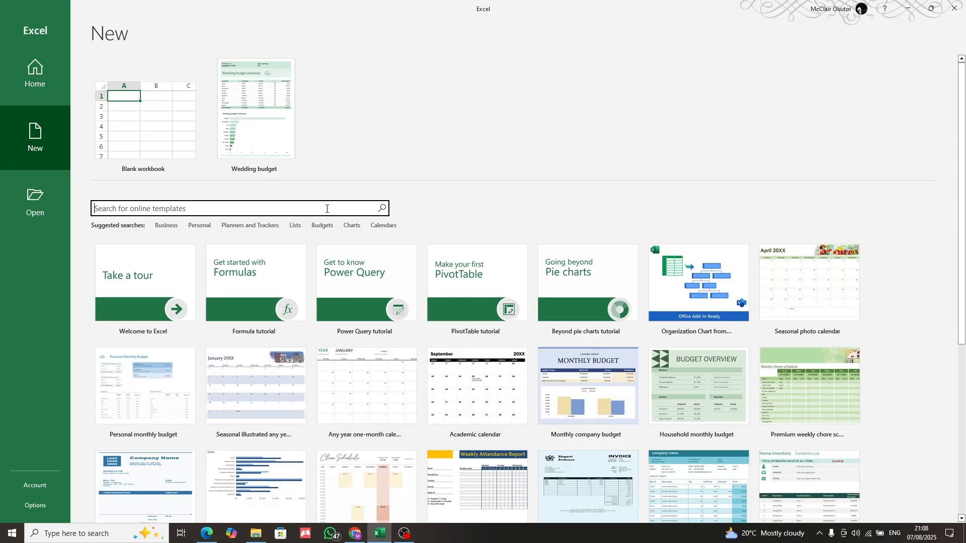
pyautogui.write('wedding budget')
pyautogui.press('Return')
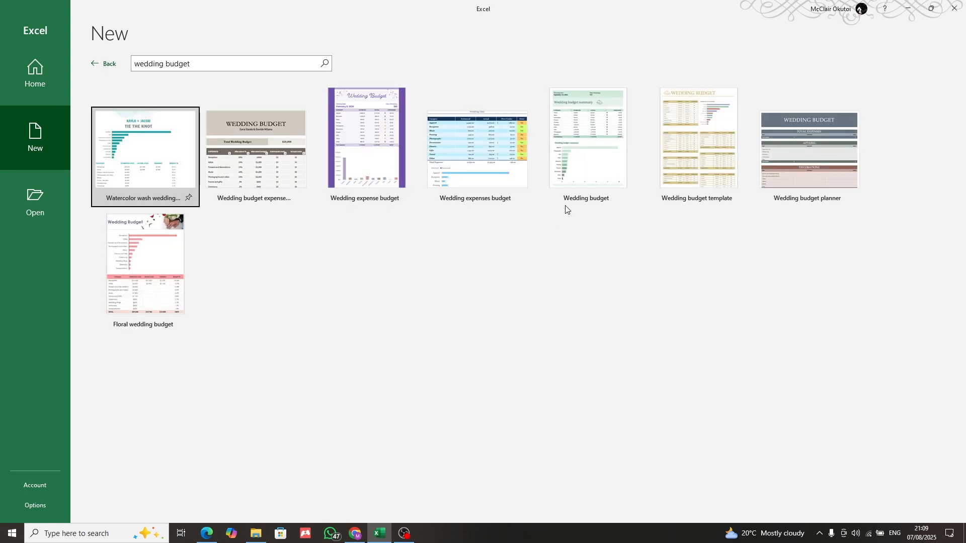
pyautogui.click(577, 162)
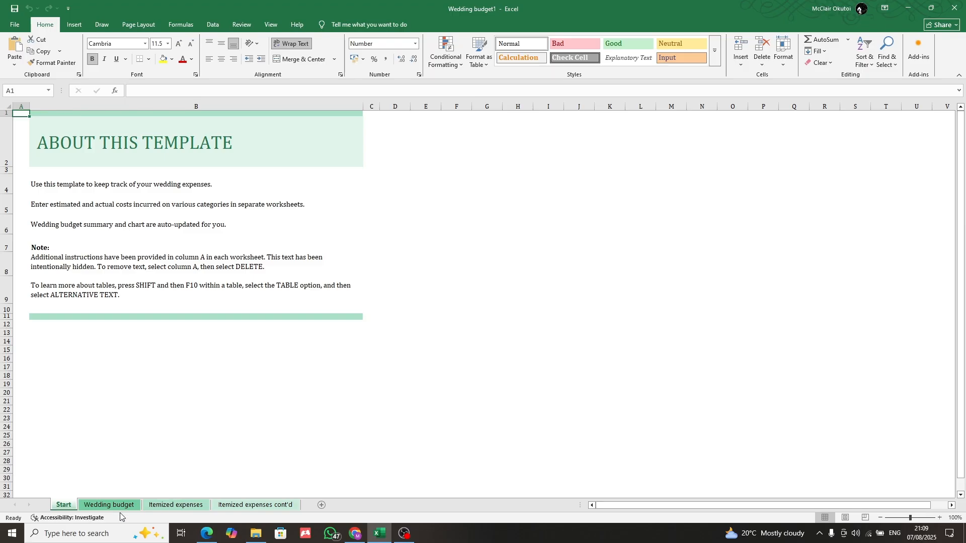
# Delete the Start worksheet from the new workbook
pyautogui.rightClick(56, 509)
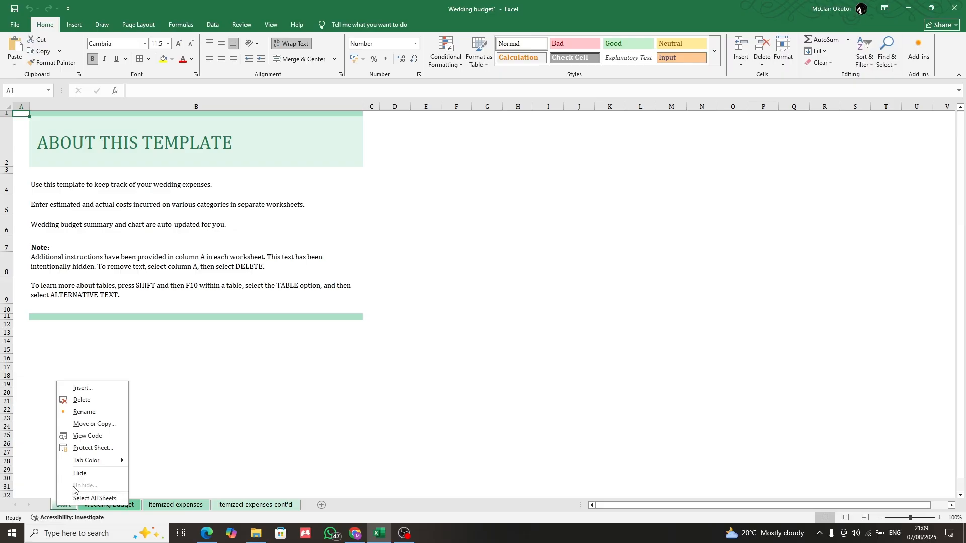
pyautogui.click(100, 402)
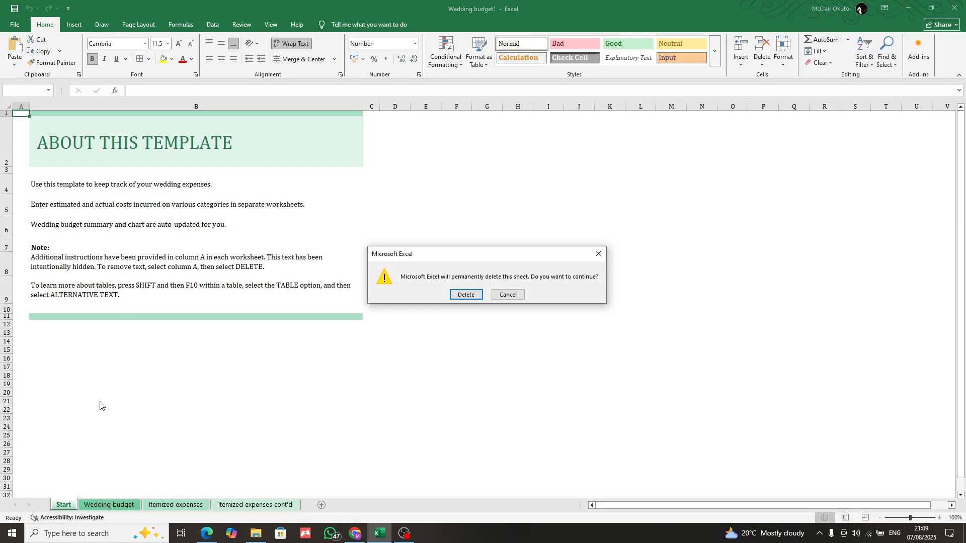
pyautogui.click(465, 295)
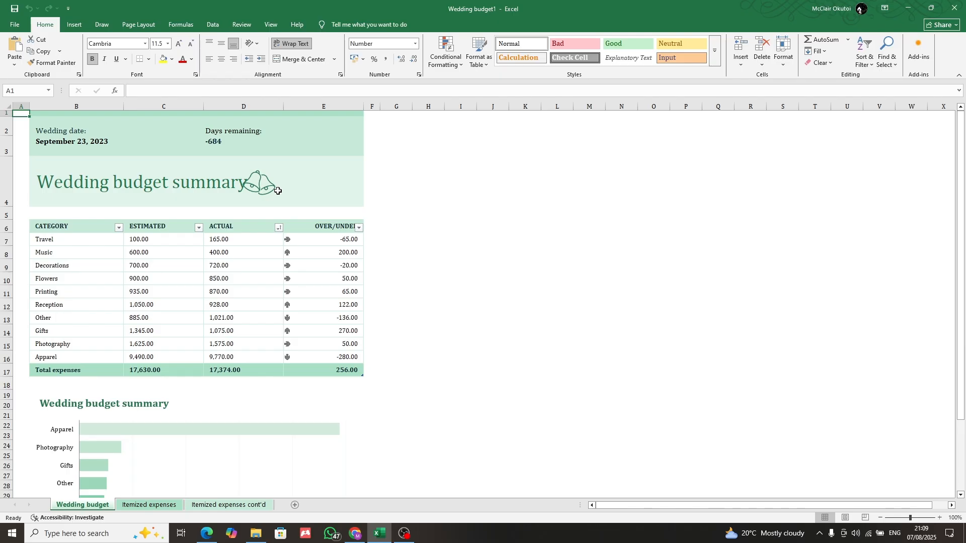
# Replace the Travel category in cell B7 of the wedding budget summary table with "Tents"
pyautogui.doubleClick(43, 242)
pyautogui.moveTo(58, 240); pyautogui.dragTo(16, 244)
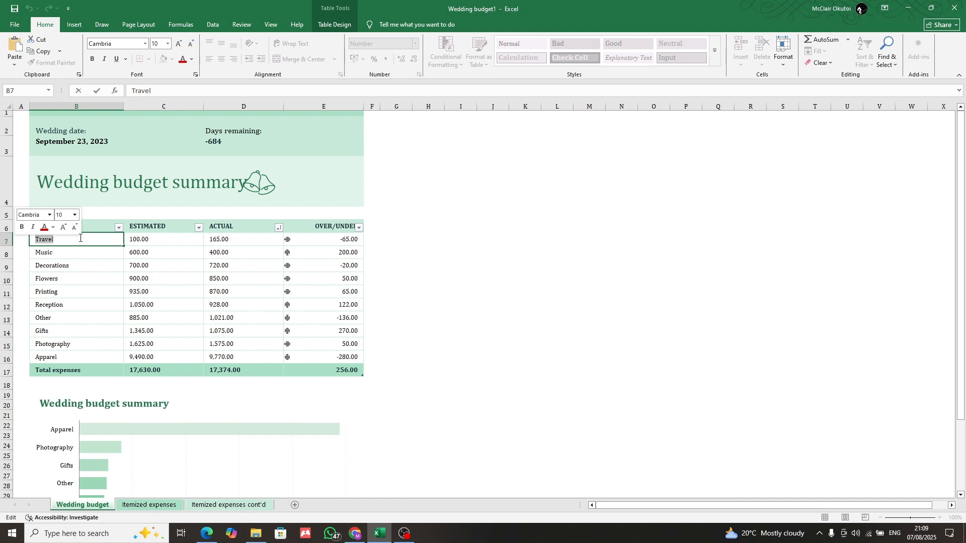
pyautogui.write('tens')
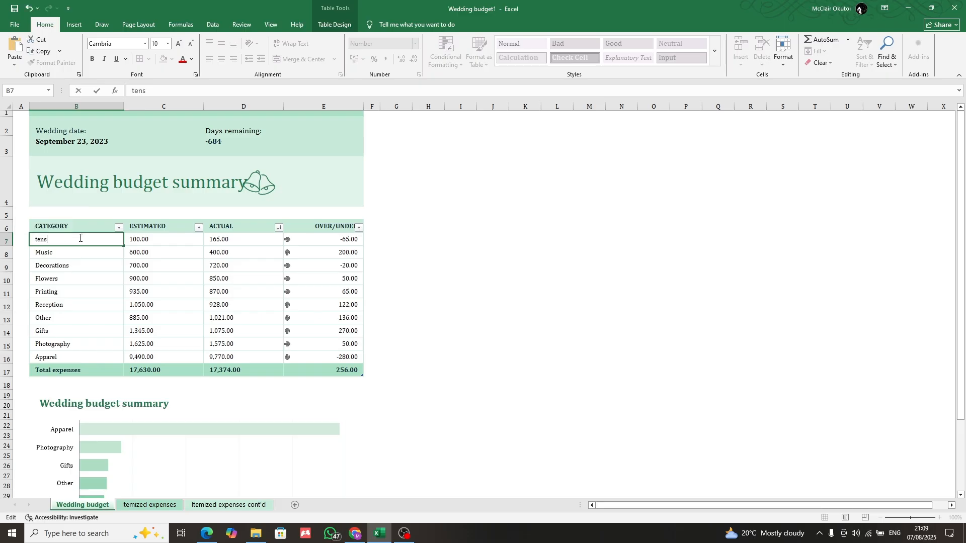
pyautogui.press('BackSpace')
pyautogui.press('BackSpace')
pyautogui.press('BackSpace')
pyautogui.write('Tent')
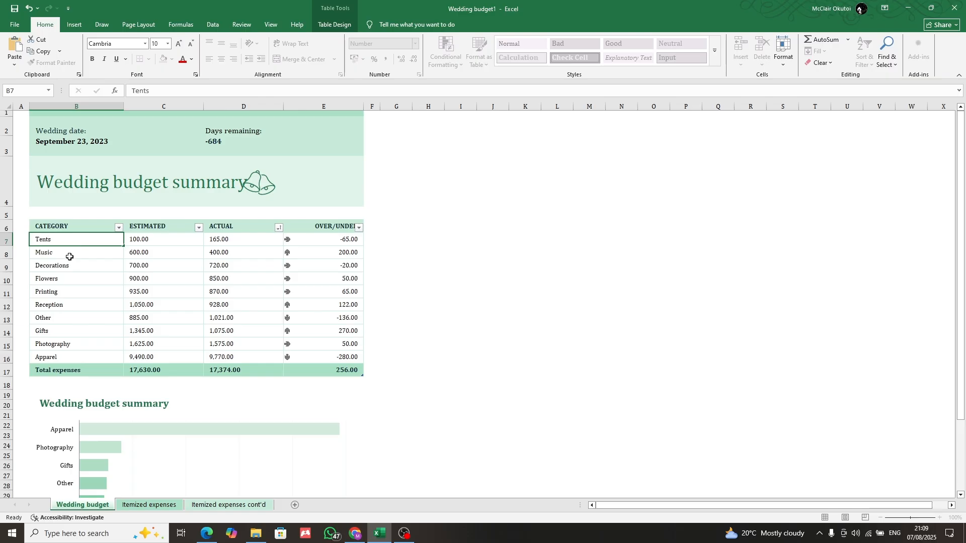
# Replace the Music category in cell B8 with "Sound"
pyautogui.doubleClick(70, 256)
pyautogui.doubleClick(70, 256)
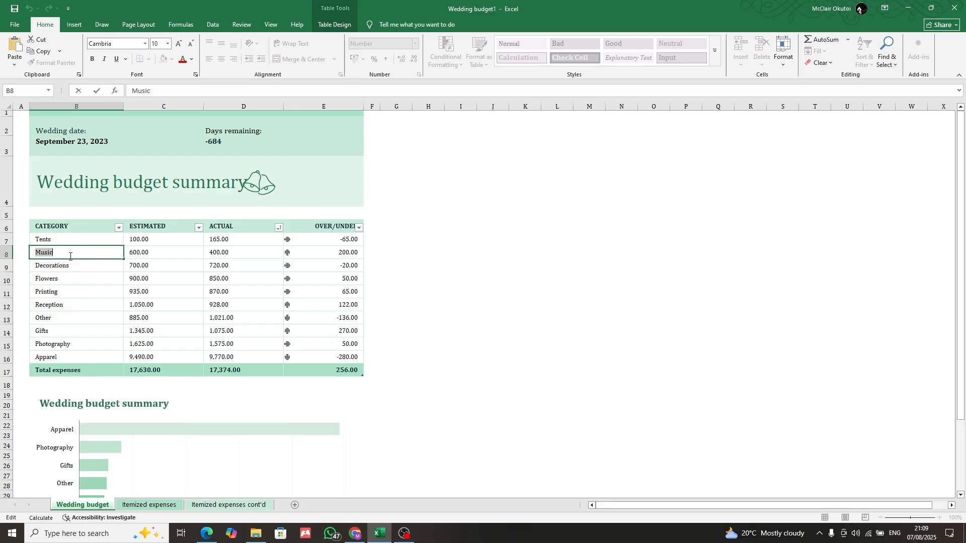
pyautogui.write('Sound')
# Replace the Decorations category in cell B9 with "Food"
pyautogui.click(73, 268)
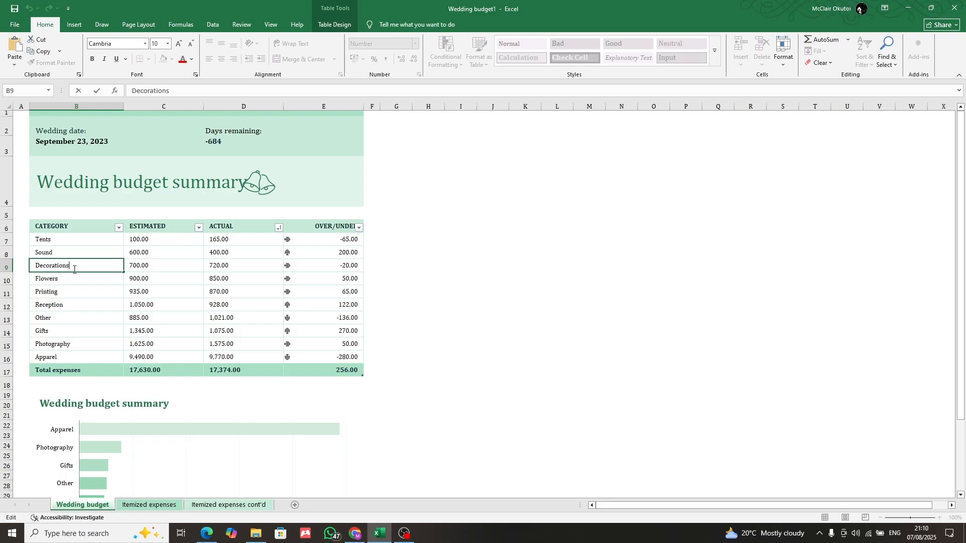
pyautogui.doubleClick(74, 269)
pyautogui.write('Food')
pyautogui.doubleClick(55, 283)
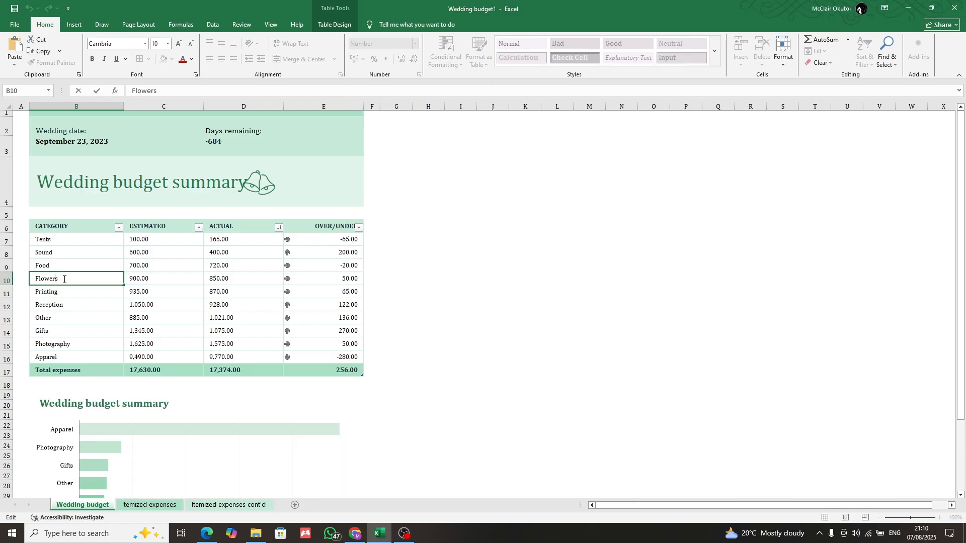
# Replace the Printing category in cell B11 with "Transport"
pyautogui.click(53, 292)
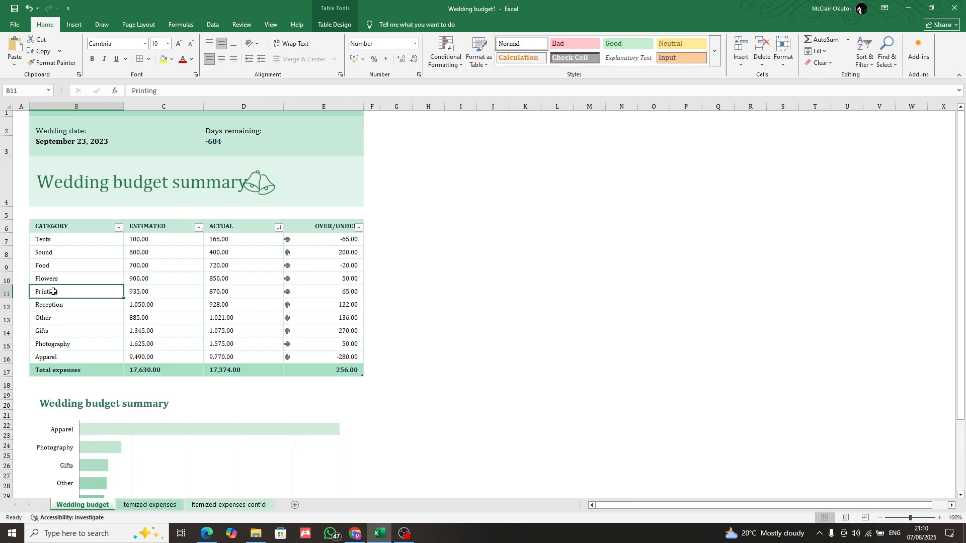
pyautogui.doubleClick(54, 292)
pyautogui.doubleClick(60, 292)
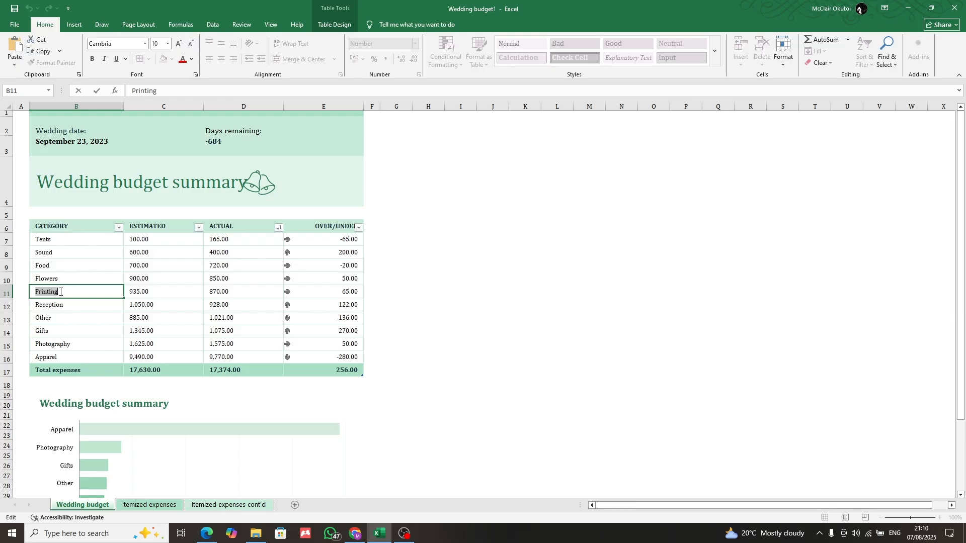
pyautogui.write('Transport')
pyautogui.doubleClick(59, 305)
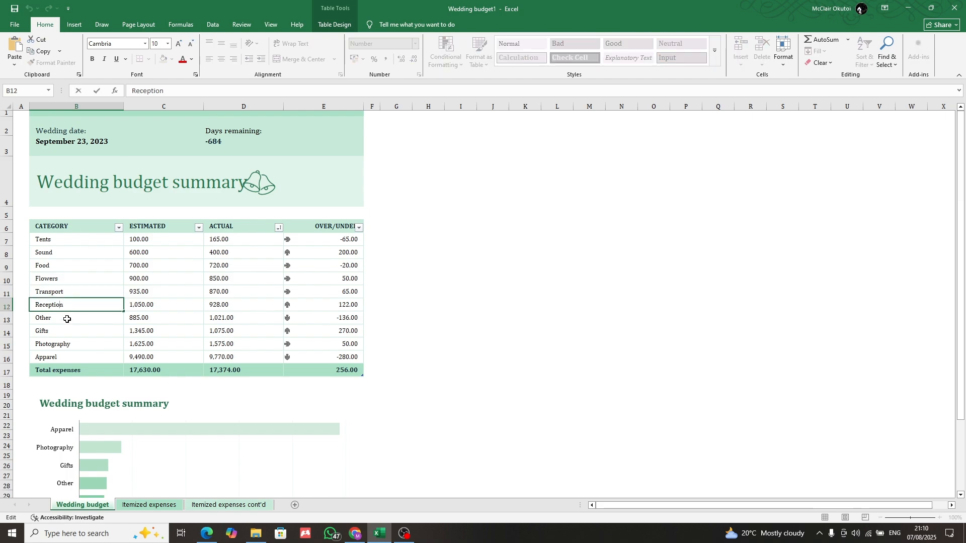
# Replace the category in cell B9, directly under Sound, with "Electricity"
pyautogui.click(48, 265)
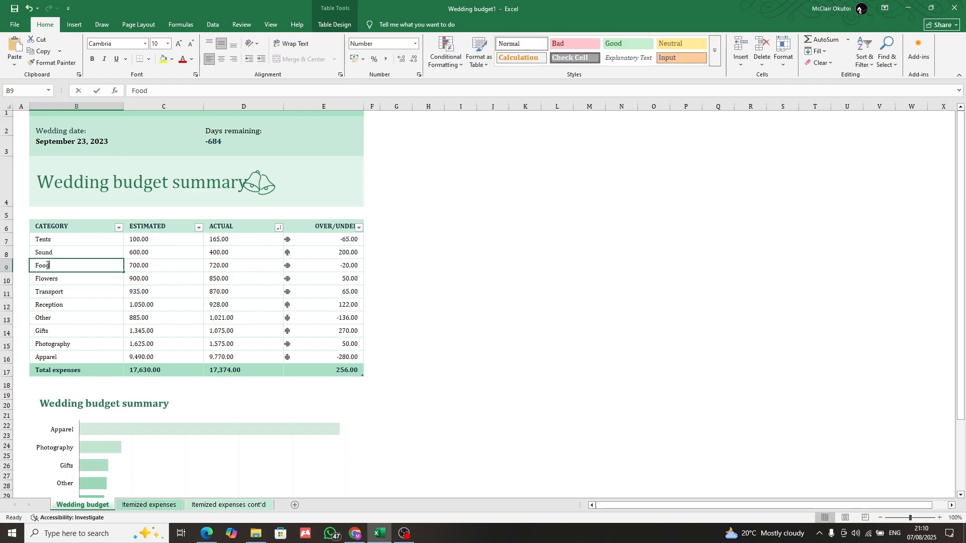
pyautogui.doubleClick(47, 265)
pyautogui.moveTo(49, 265); pyautogui.dragTo(40, 267)
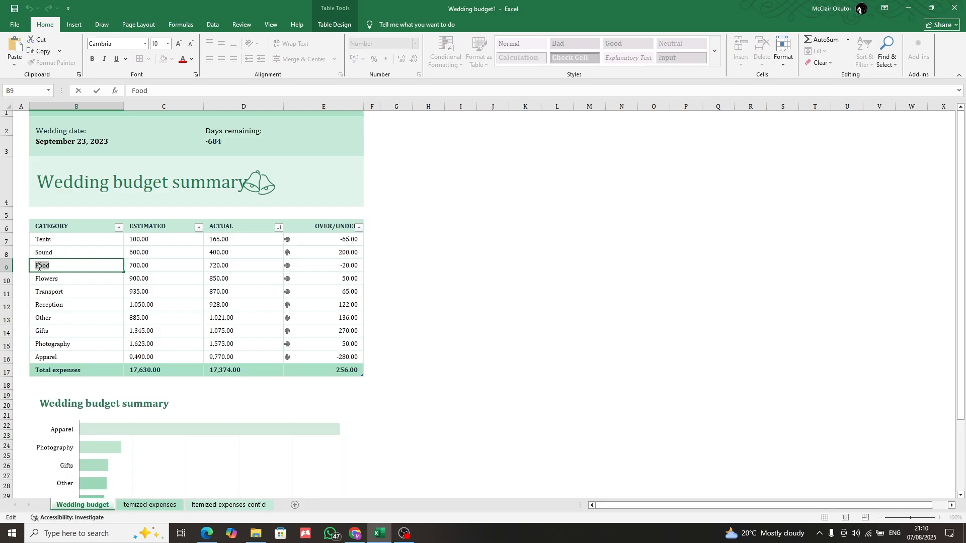
pyautogui.write('Electrisity')
pyautogui.moveTo(53, 267); pyautogui.dragTo(58, 266)
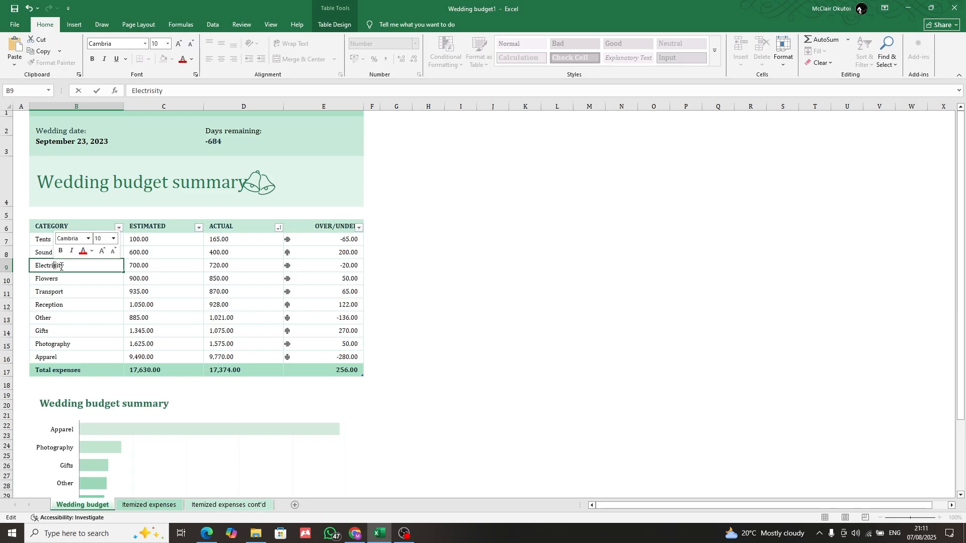
pyautogui.write('c')
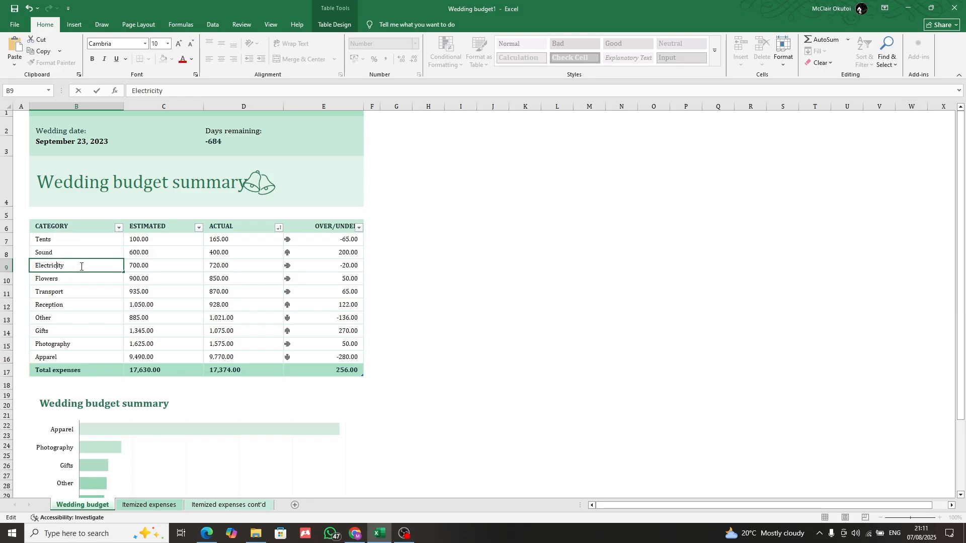
pyautogui.click(55, 300)
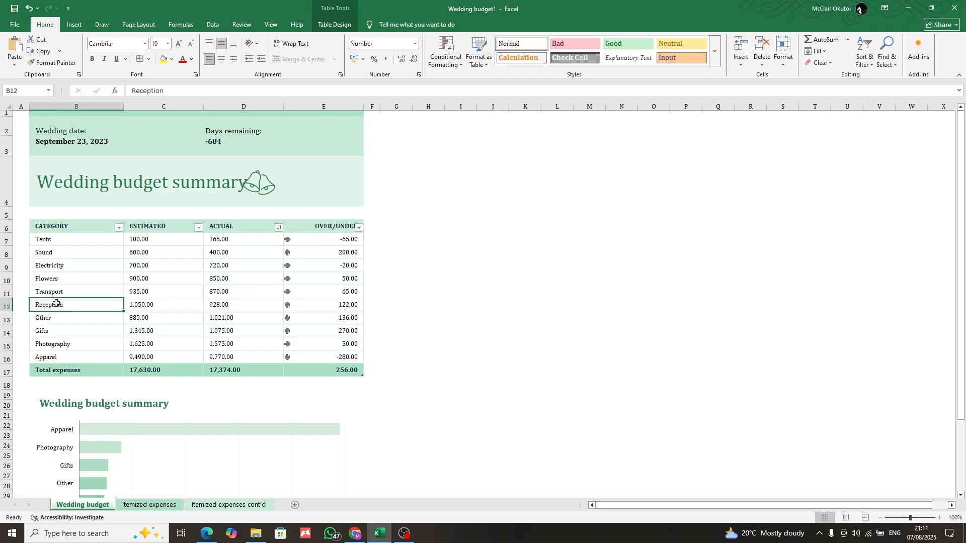
# Replace the Other category in cell B13 with "Micellinious"
pyautogui.click(53, 318)
pyautogui.doubleClick(52, 320)
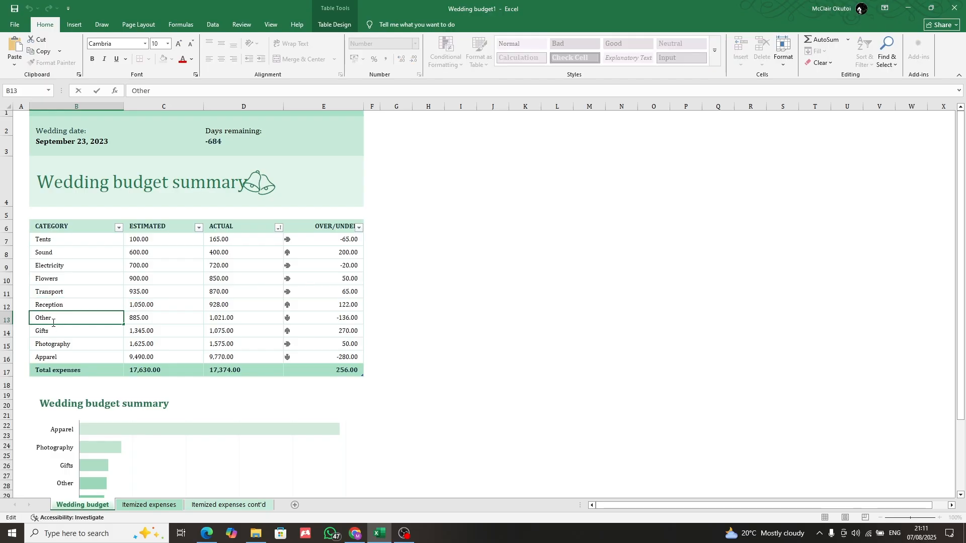
pyautogui.doubleClick(53, 322)
pyautogui.write('Mice')
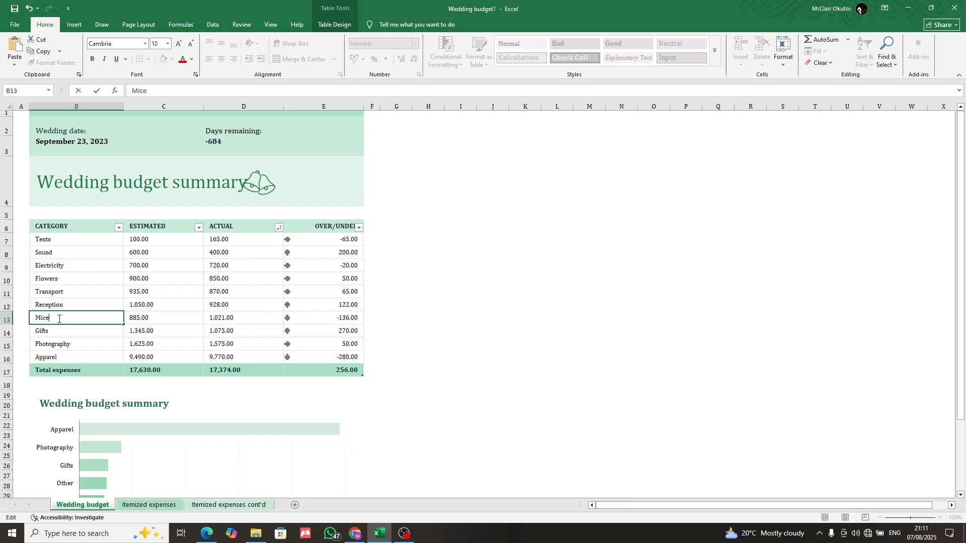
pyautogui.write('llinious')
pyautogui.click(94, 337)
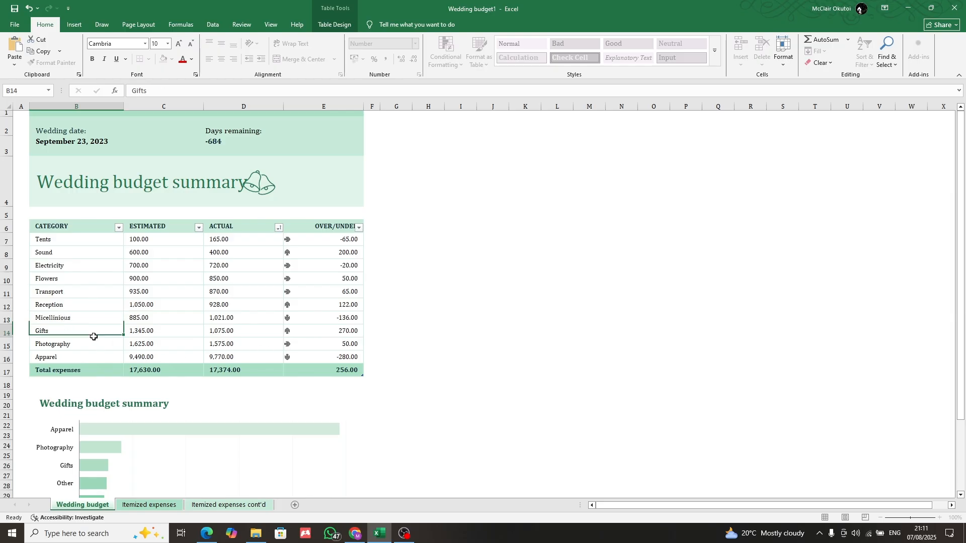
# Replace the Photography category in cell B15 with "Media"
pyautogui.click(56, 353)
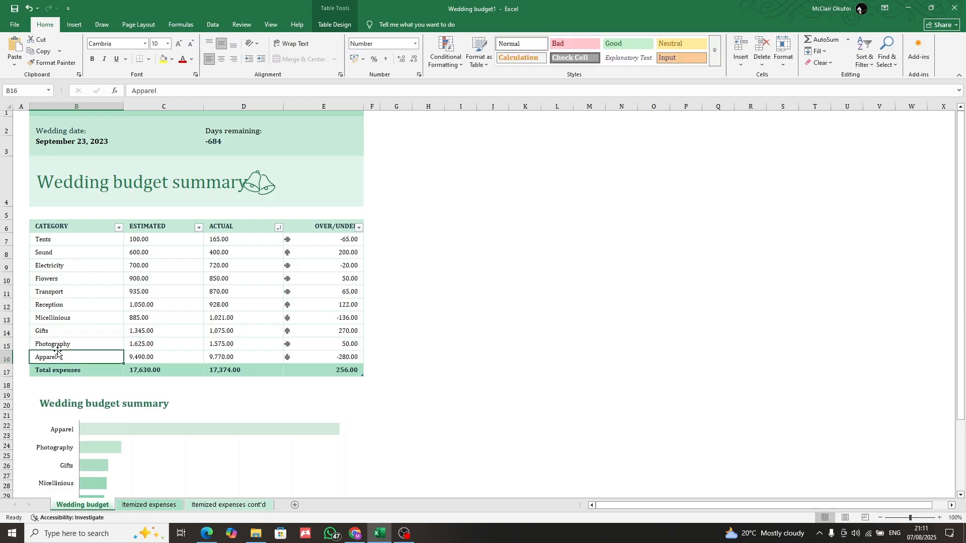
pyautogui.doubleClick(60, 344)
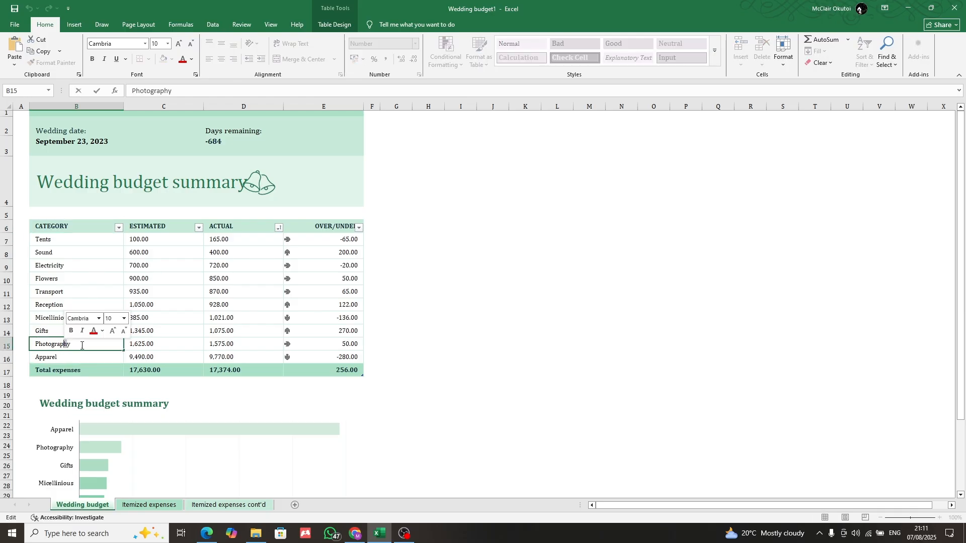
pyautogui.doubleClick(49, 345)
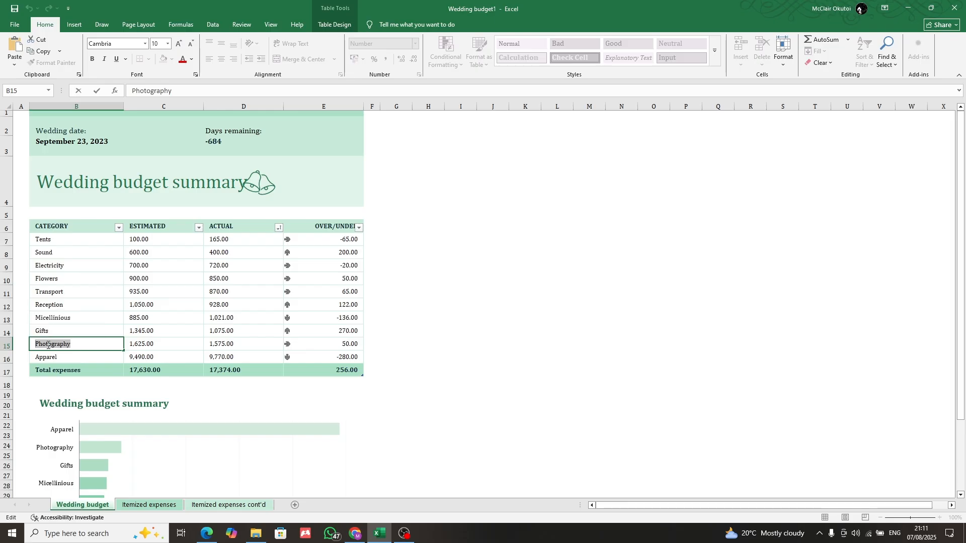
pyautogui.write('Media')
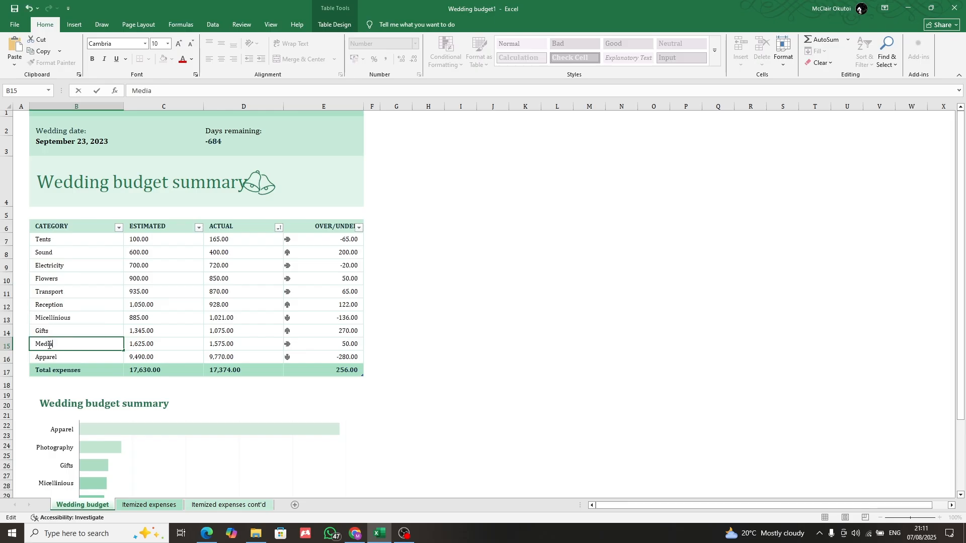
# Copy the text "Micellinious" from cell B13 and paste it over the Apparel category in cell B16
pyautogui.doubleClick(50, 358)
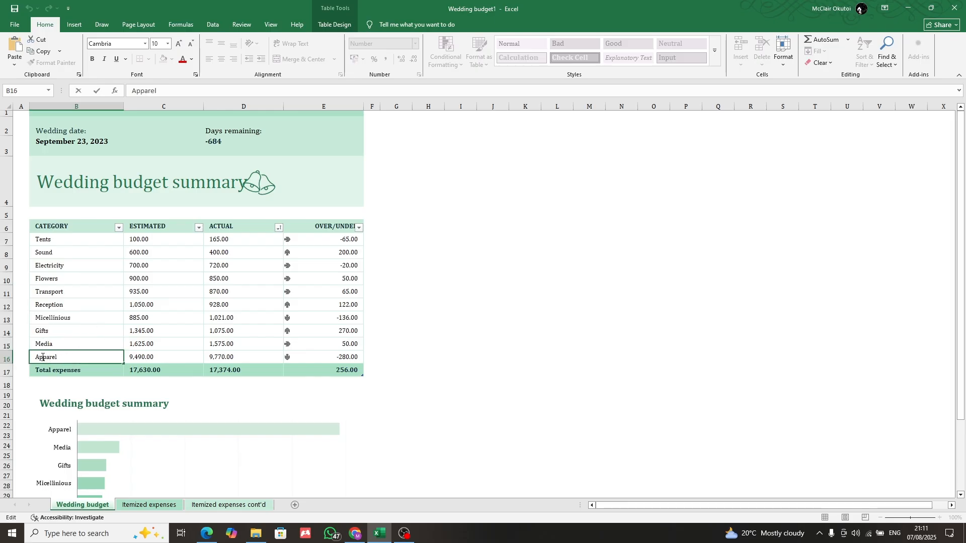
pyautogui.doubleClick(42, 358)
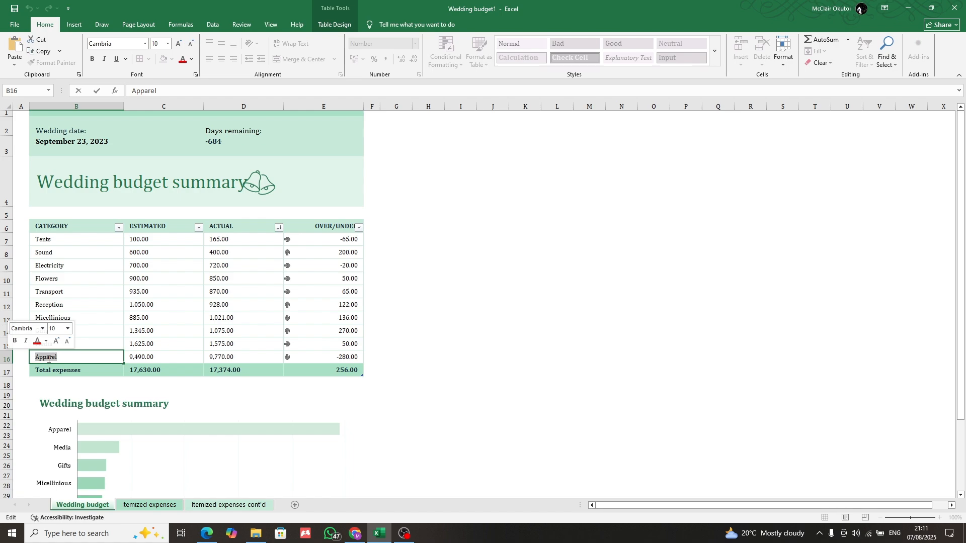
pyautogui.doubleClick(78, 319)
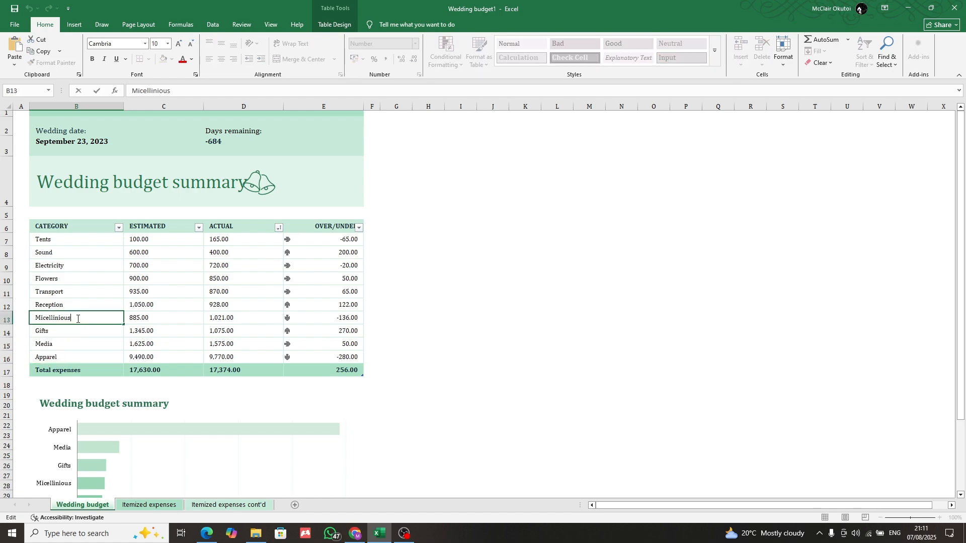
pyautogui.moveTo(77, 319); pyautogui.dragTo(35, 318)
pyautogui.rightClick(61, 325)
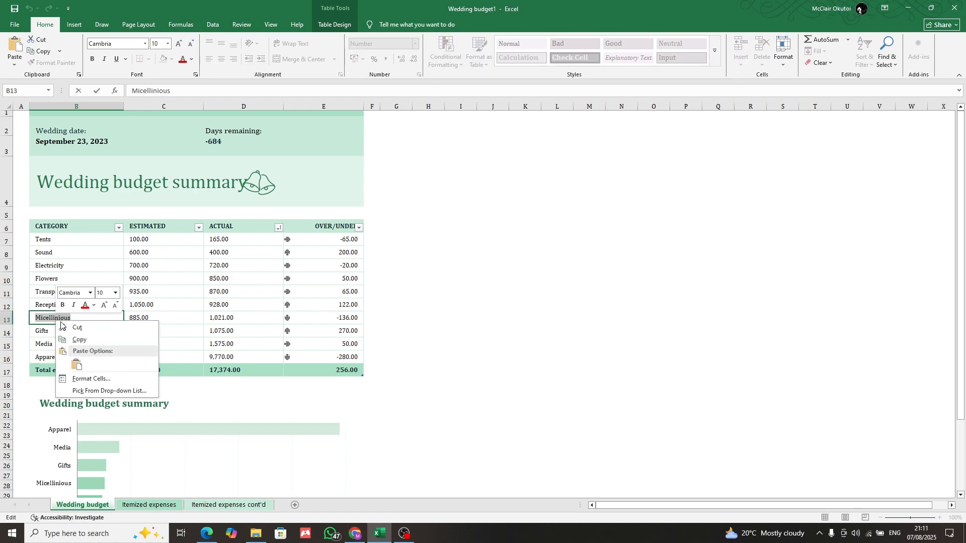
pyautogui.click(78, 340)
pyautogui.click(48, 358)
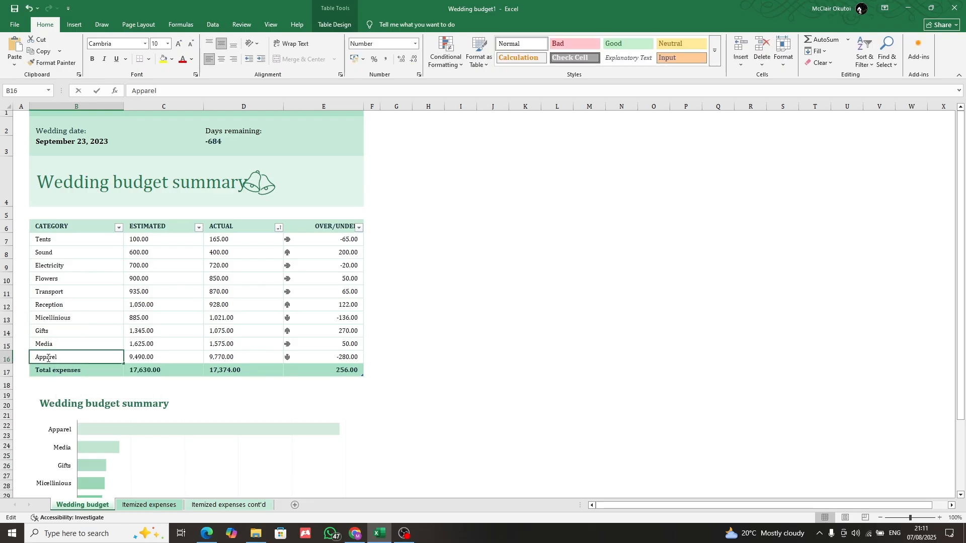
pyautogui.doubleClick(48, 358)
pyautogui.rightClick(48, 358)
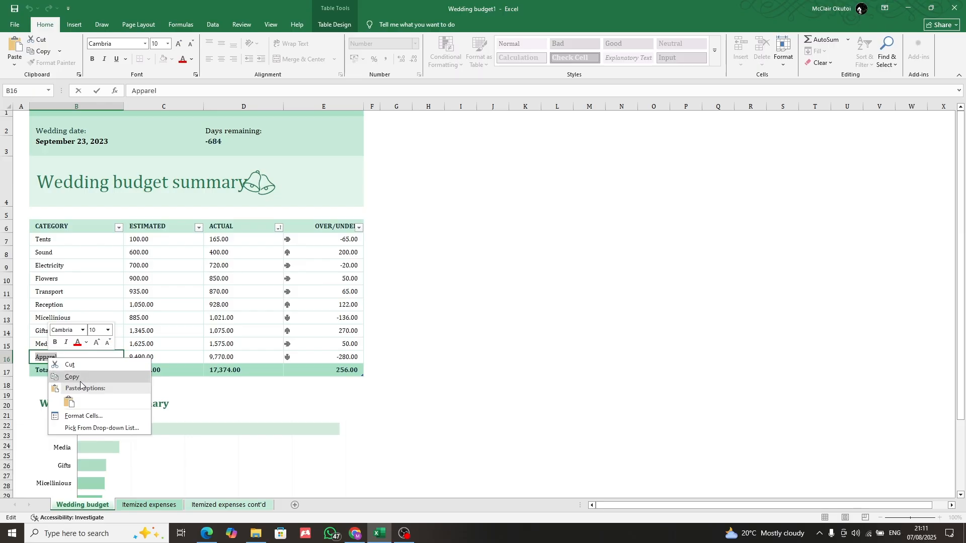
pyautogui.click(69, 402)
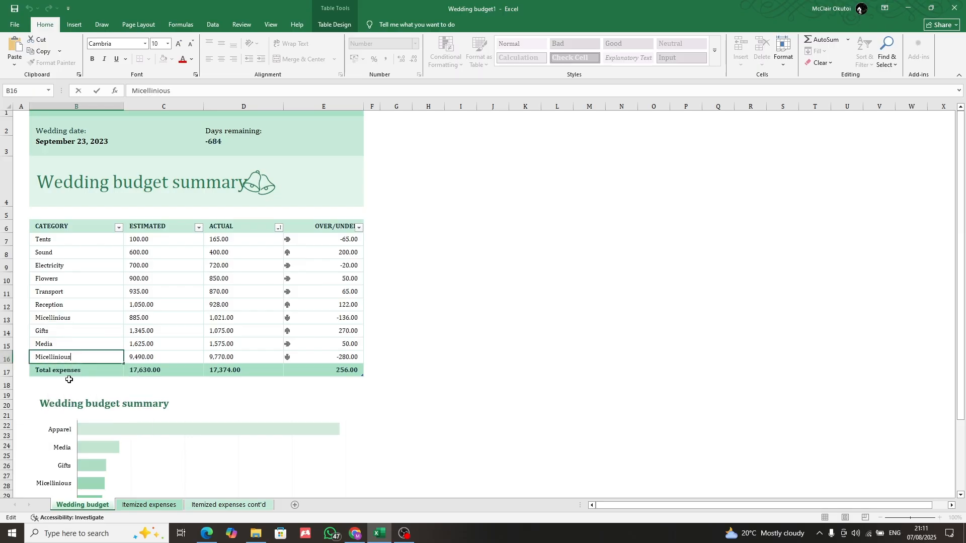
# Replace the Micellinious category in cell B13 with "wedding clothes"
pyautogui.click(63, 320)
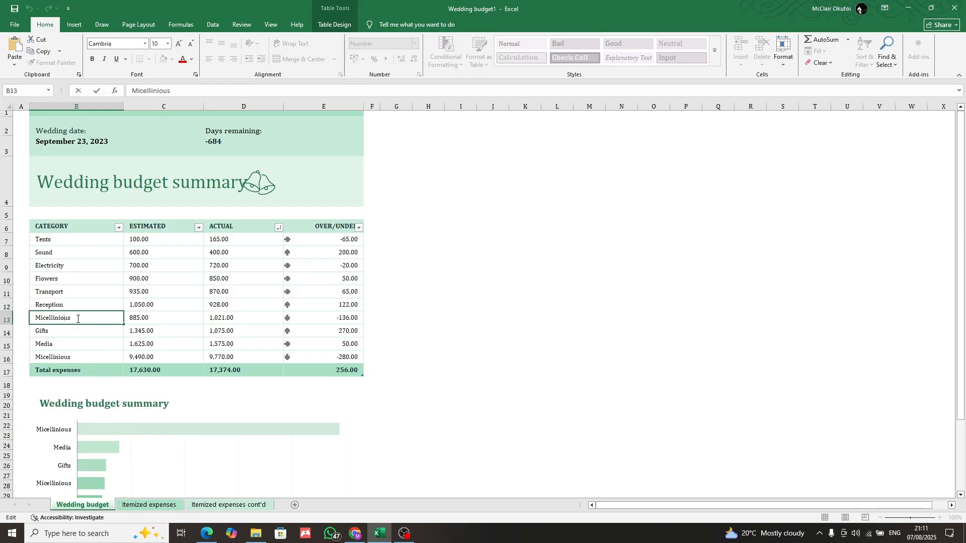
pyautogui.doubleClick(57, 316)
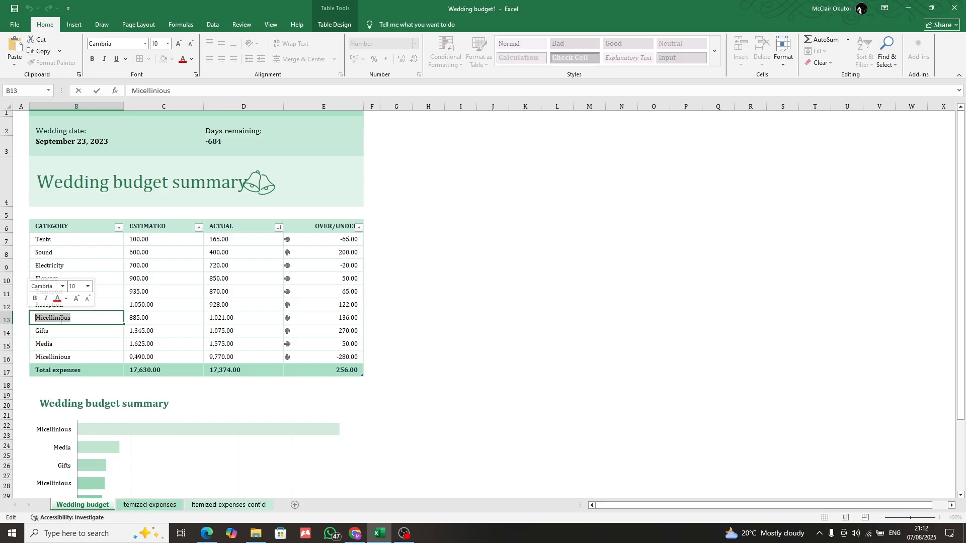
pyautogui.press('BackSpace')
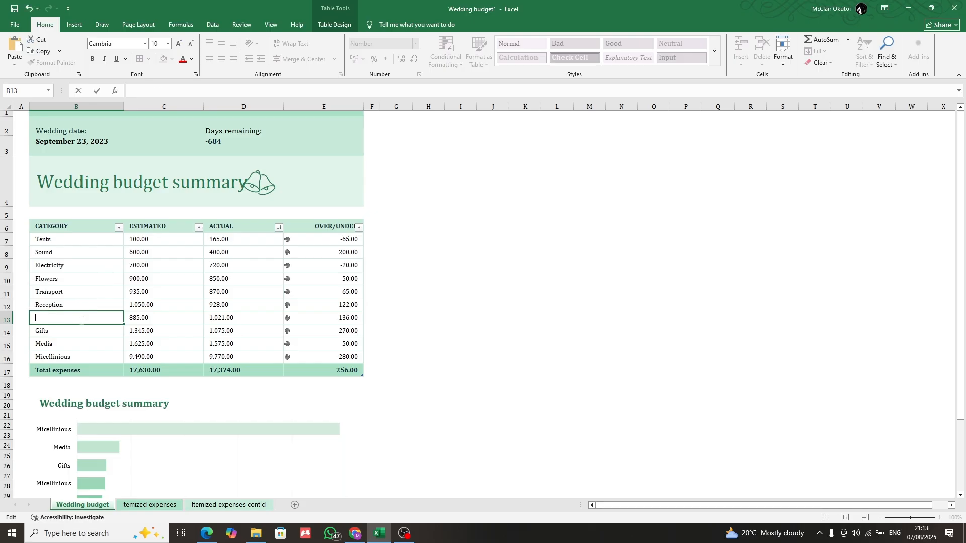
pyautogui.write('wedding')
pyautogui.write('es')
pyautogui.click(523, 331)
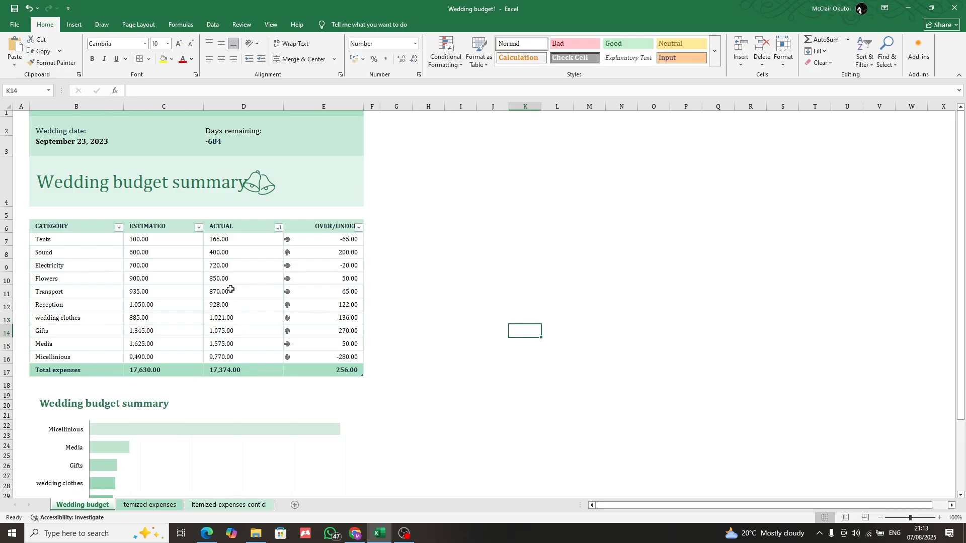
pyautogui.doubleClick(140, 239)
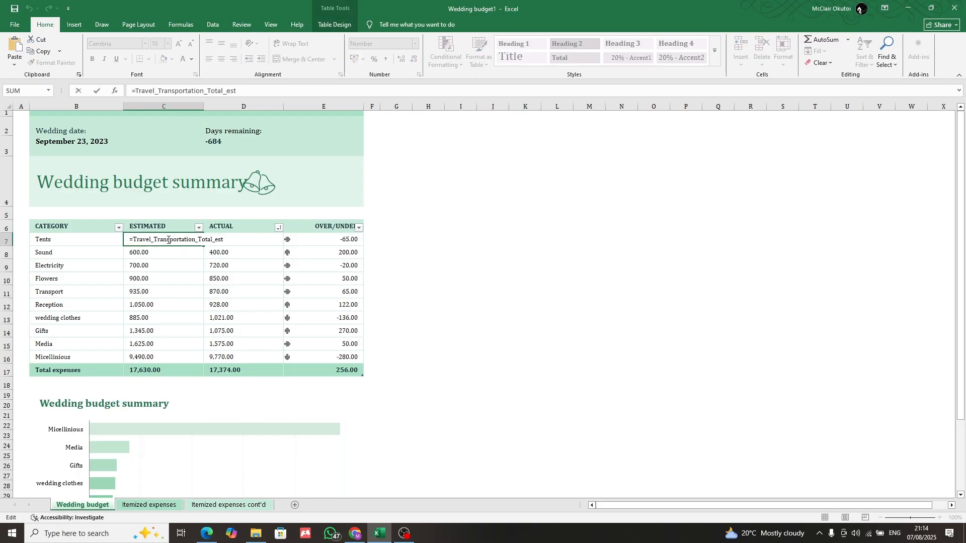
pyautogui.click(236, 255)
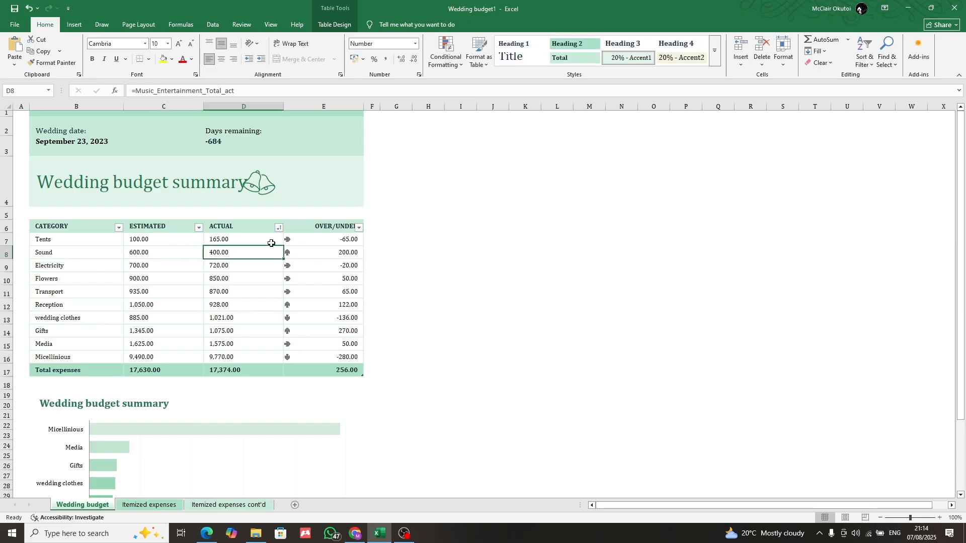
pyautogui.click(419, 192)
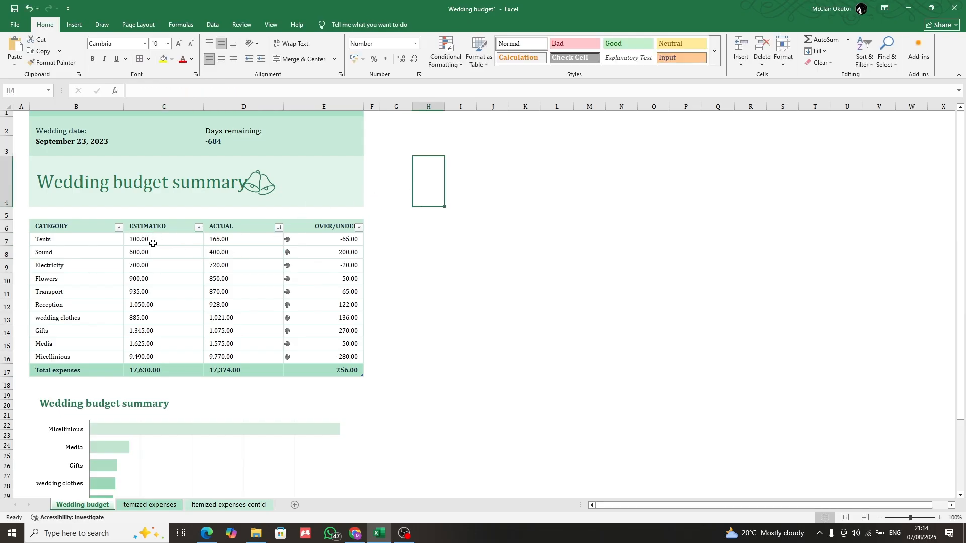
# Replace the formula in the Tents row's Estimated cell with the amount 30,000
pyautogui.doubleClick(139, 241)
pyautogui.hotkey('ctrl', 'a')
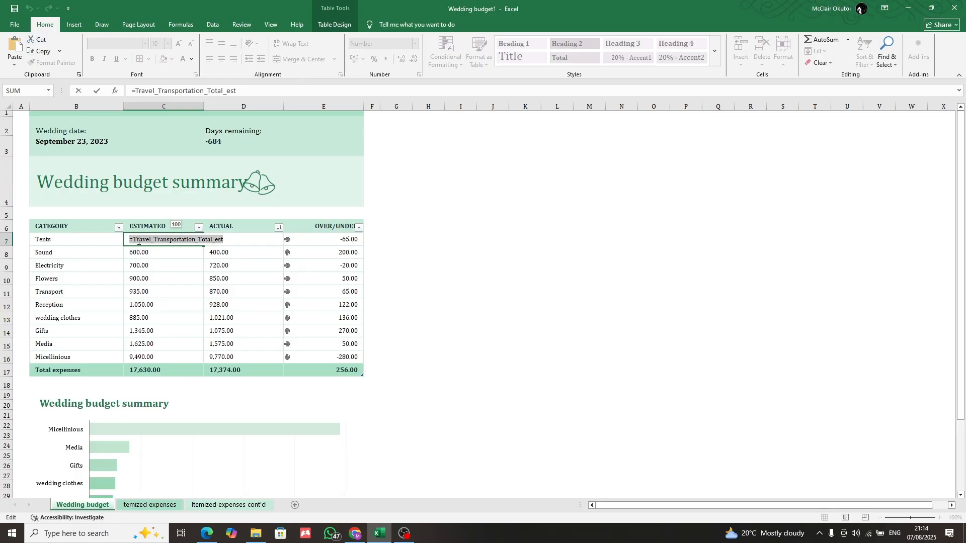
pyautogui.write('30')
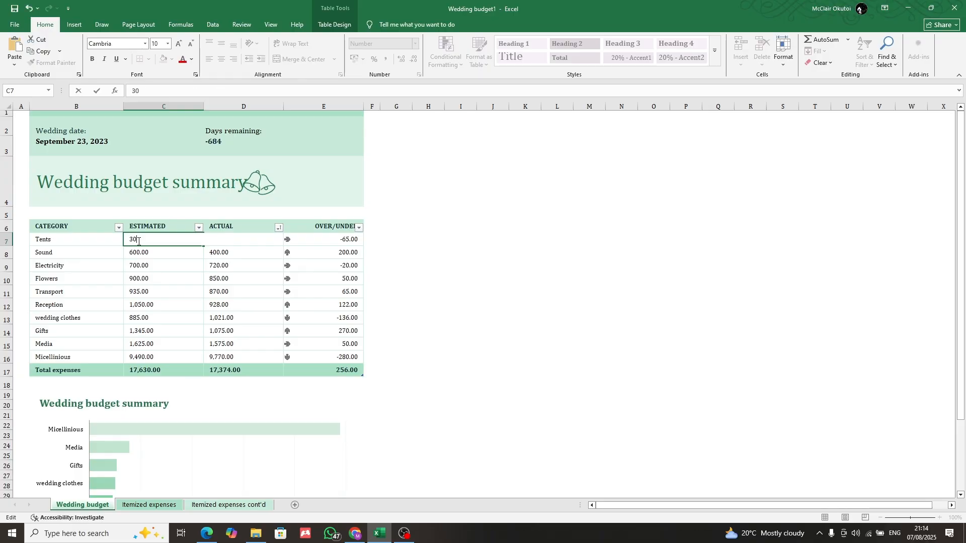
pyautogui.write(',00000')
pyautogui.click(505, 236)
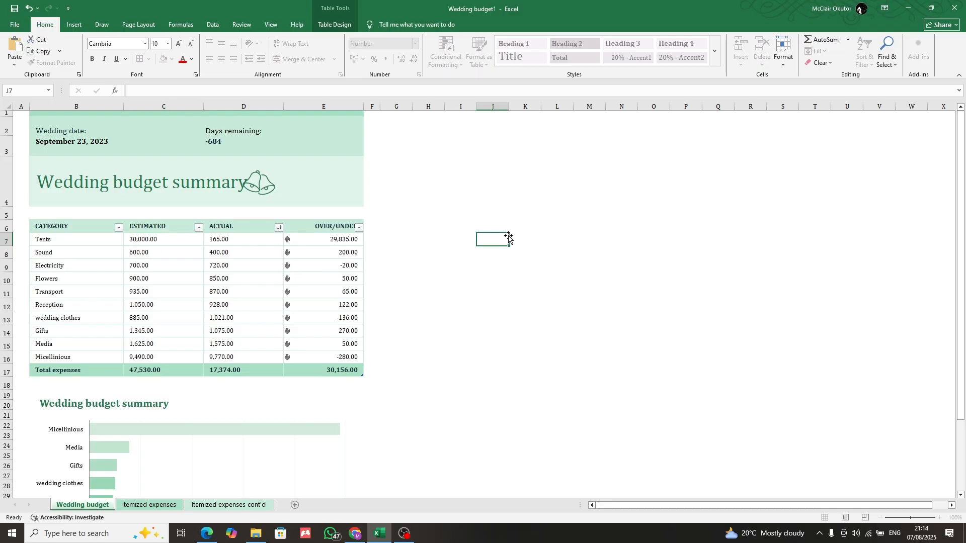
# Overwrite the Sound category's estimated cost formula with 10000
pyautogui.doubleClick(145, 253)
pyautogui.doubleClick(169, 253)
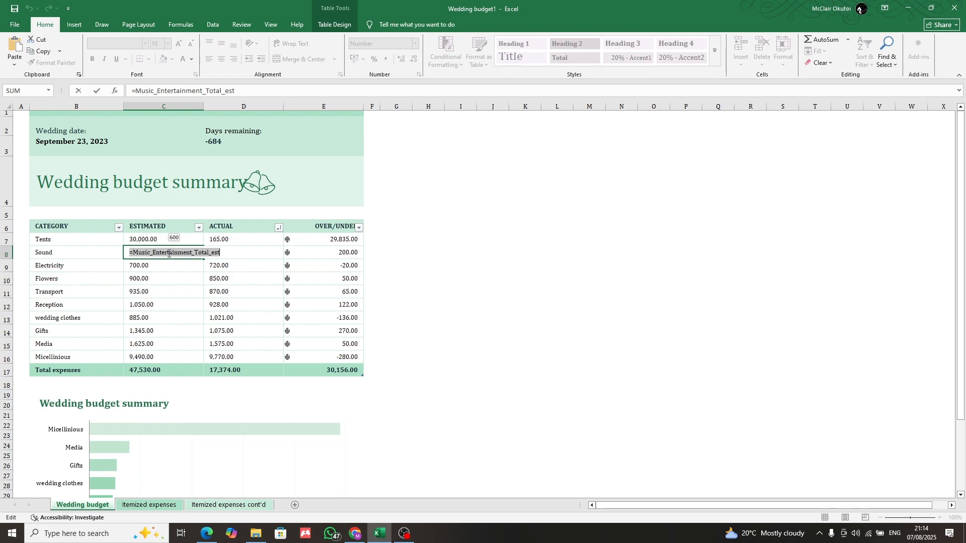
pyautogui.write('10000')
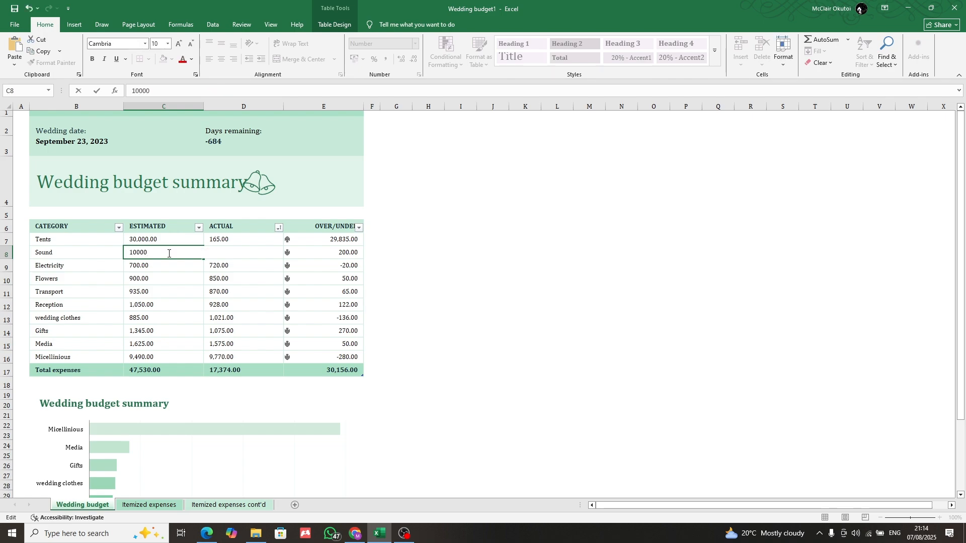
pyautogui.press('Return')
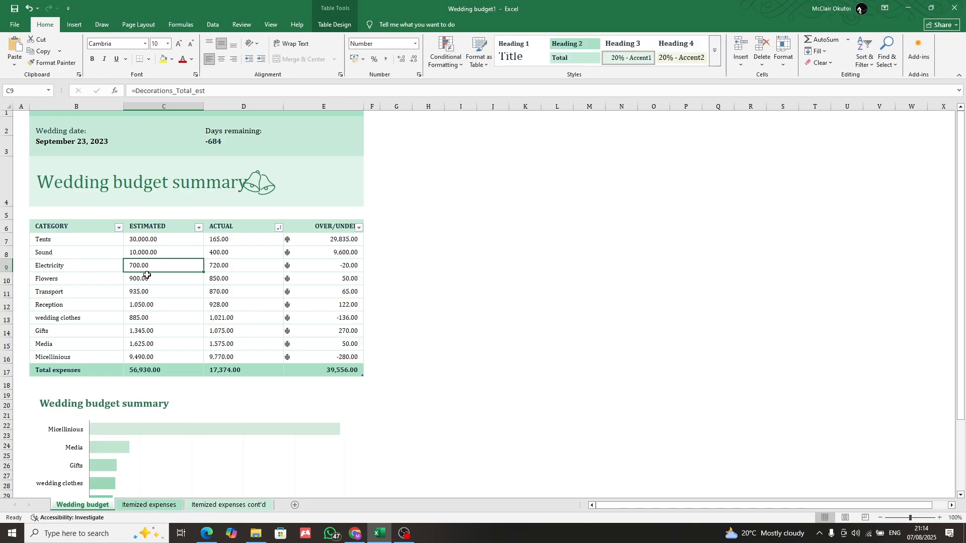
# Set the actual cost of Sound in cell D8 to 9500, replacing its formula
pyautogui.doubleClick(215, 253)
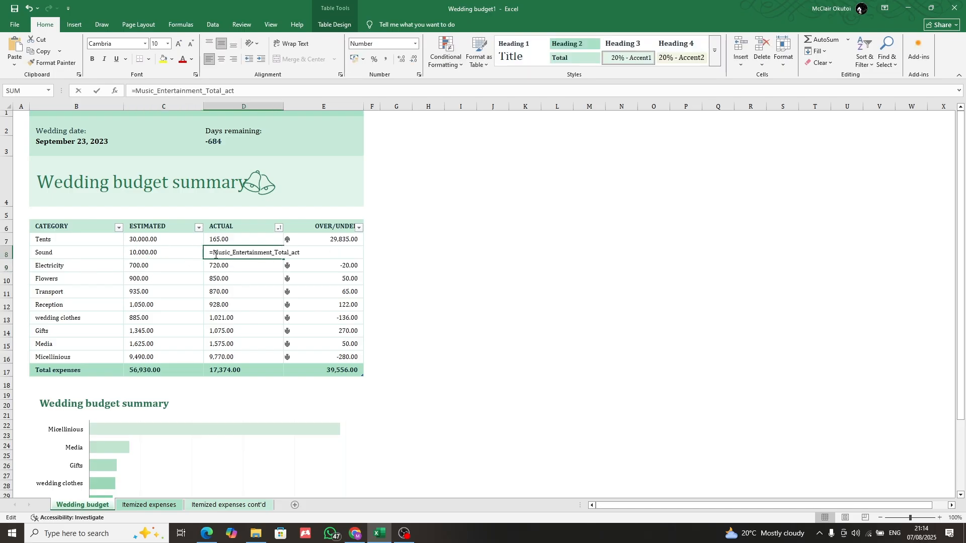
pyautogui.doubleClick(216, 253)
pyautogui.tripleClick(213, 256)
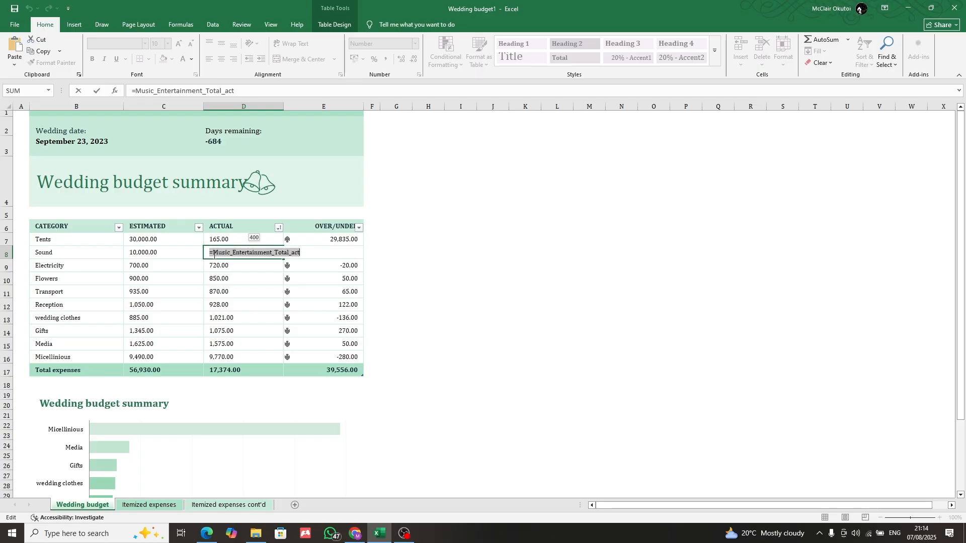
pyautogui.write('9500')
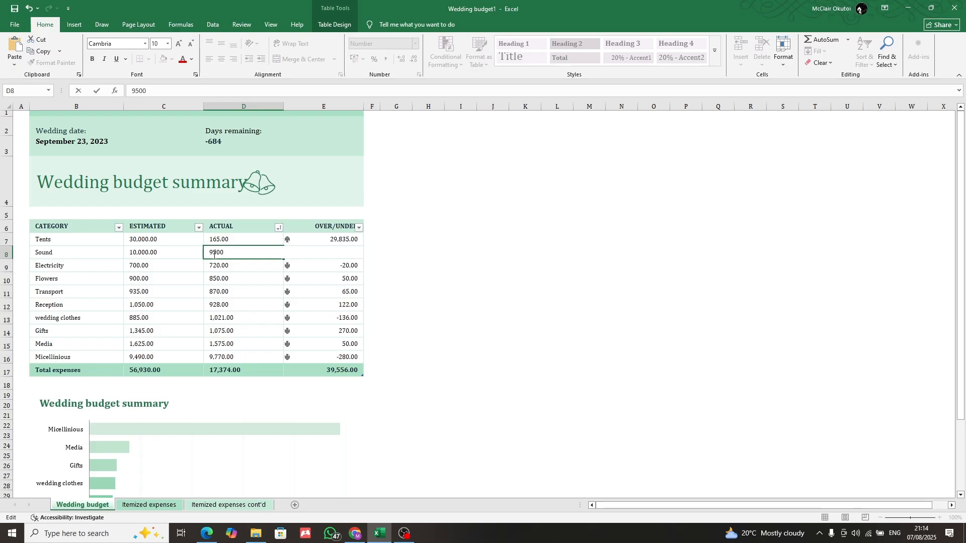
pyautogui.press('Return')
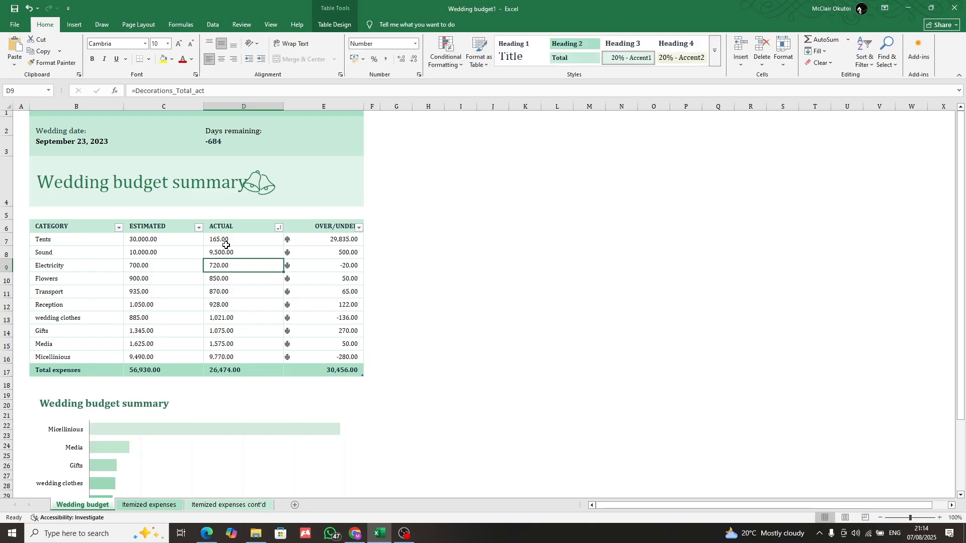
# Replace the formula for the actual cost of Tents in cell D7 with 29500
pyautogui.hotkey('ctrl', 'Down')
pyautogui.click(226, 245)
pyautogui.doubleClick(224, 240)
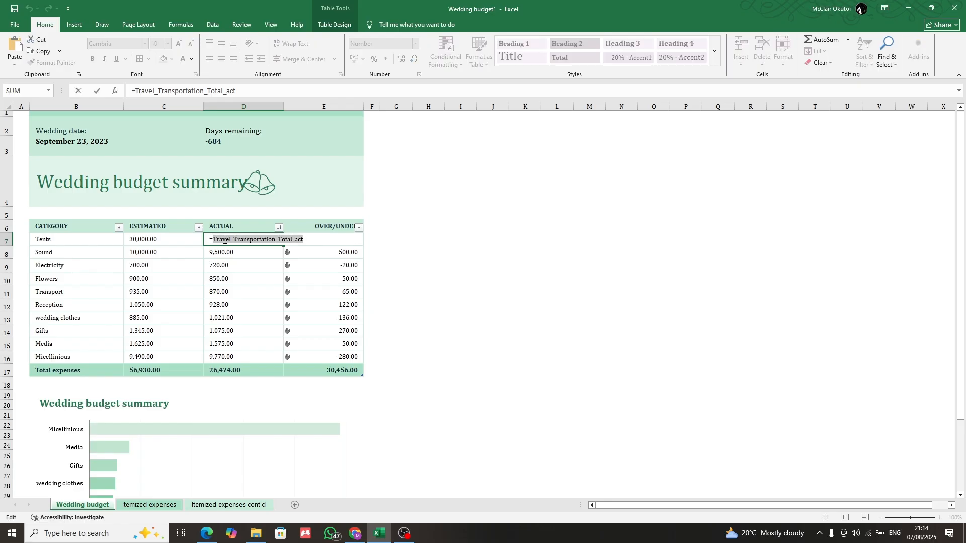
pyautogui.tripleClick(225, 240)
pyautogui.write('29500')
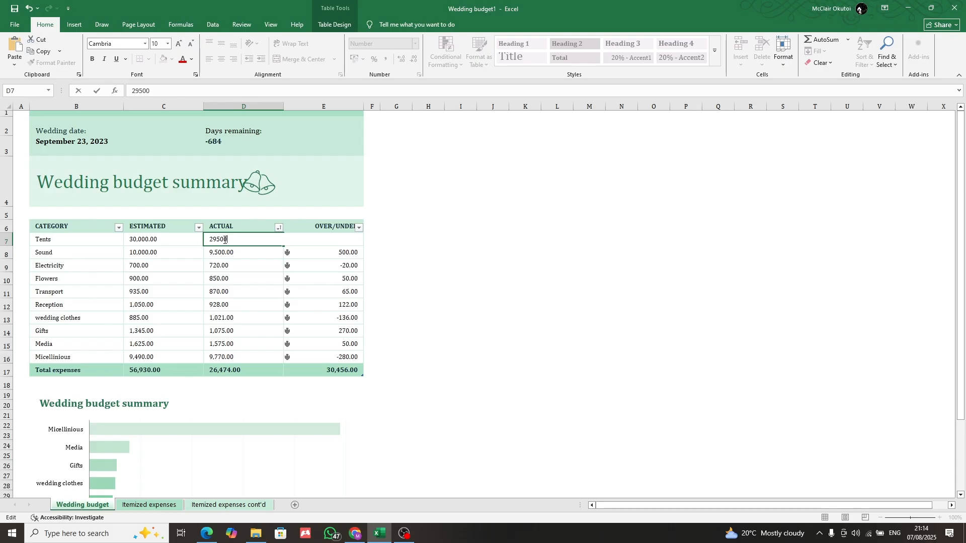
pyautogui.press('Return')
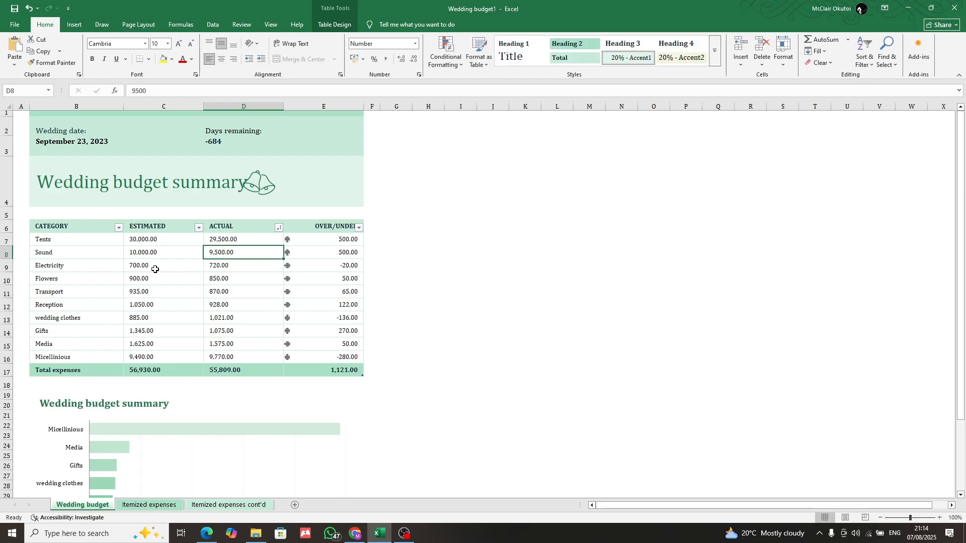
# Clear the Electricity row's Actual formula in cell D9 and enter 20,000
pyautogui.doubleClick(219, 269)
pyautogui.doubleClick(219, 269)
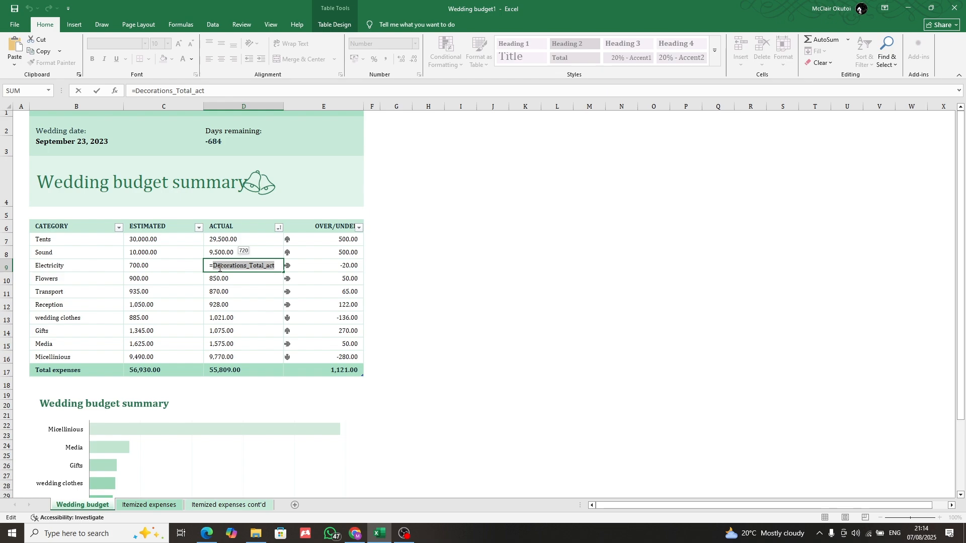
pyautogui.press('BackSpace')
pyautogui.press('BackSpace')
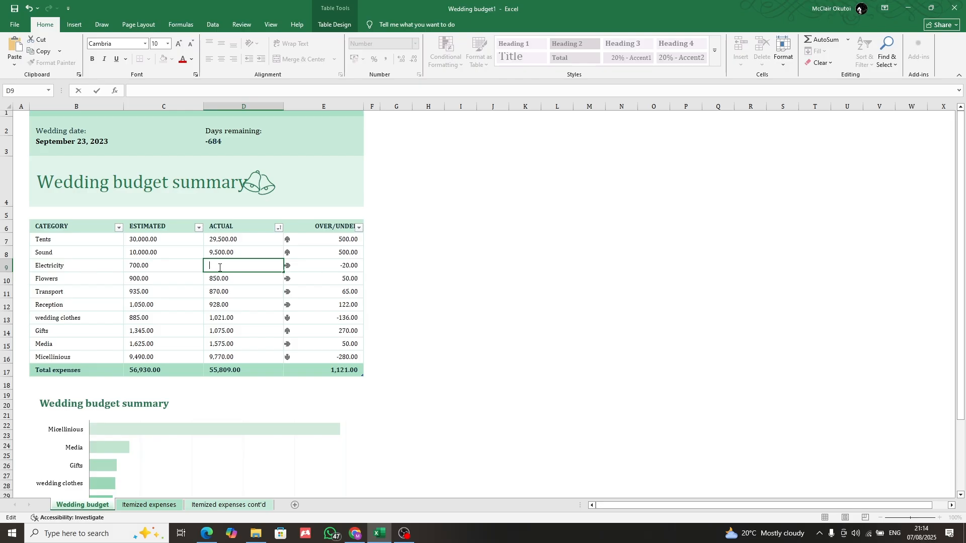
pyautogui.write('20,000')
pyautogui.press('Return')
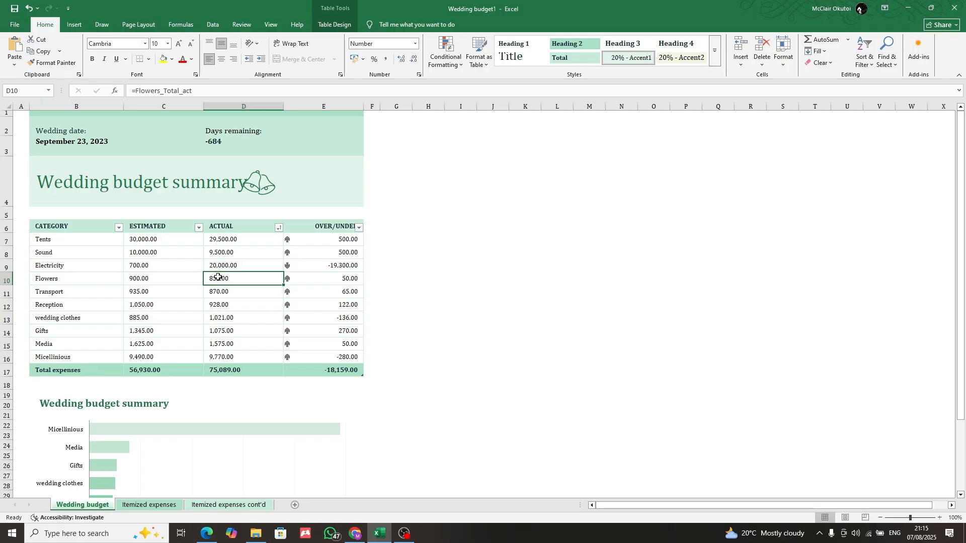
# Replace the Flowers row's Actual formula in cell D10 with the amount 15000
pyautogui.doubleClick(218, 278)
pyautogui.doubleClick(218, 281)
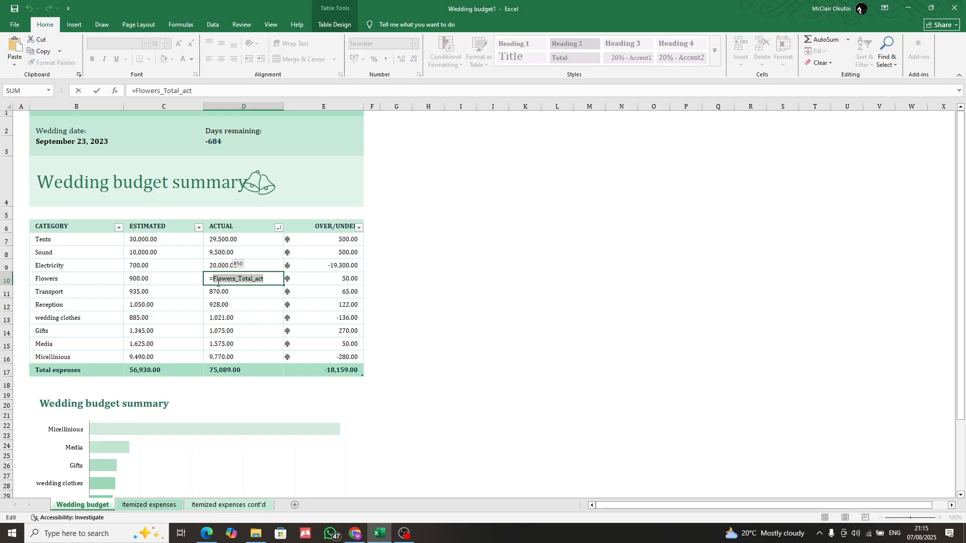
pyautogui.press('BackSpace')
pyautogui.press('BackSpace')
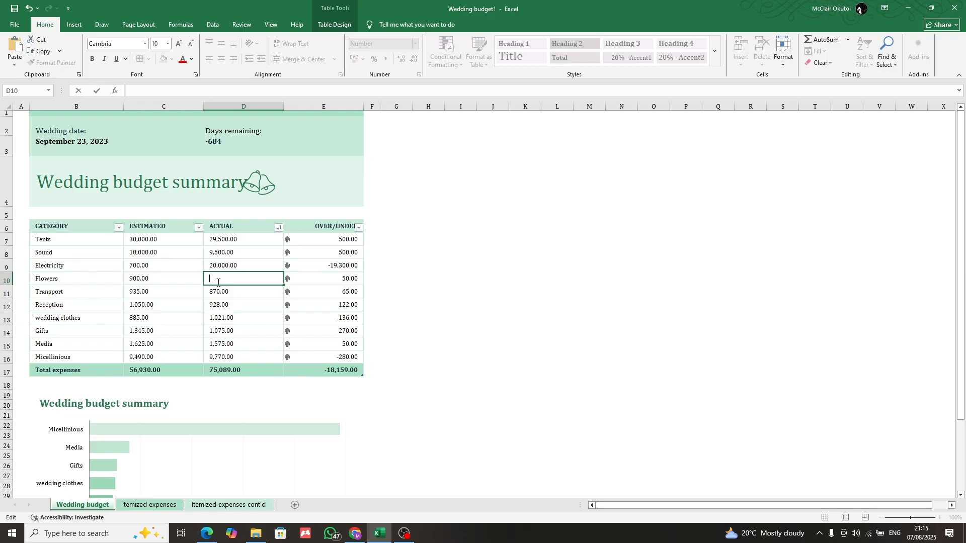
pyautogui.write('150,000.00')
pyautogui.press('Return')
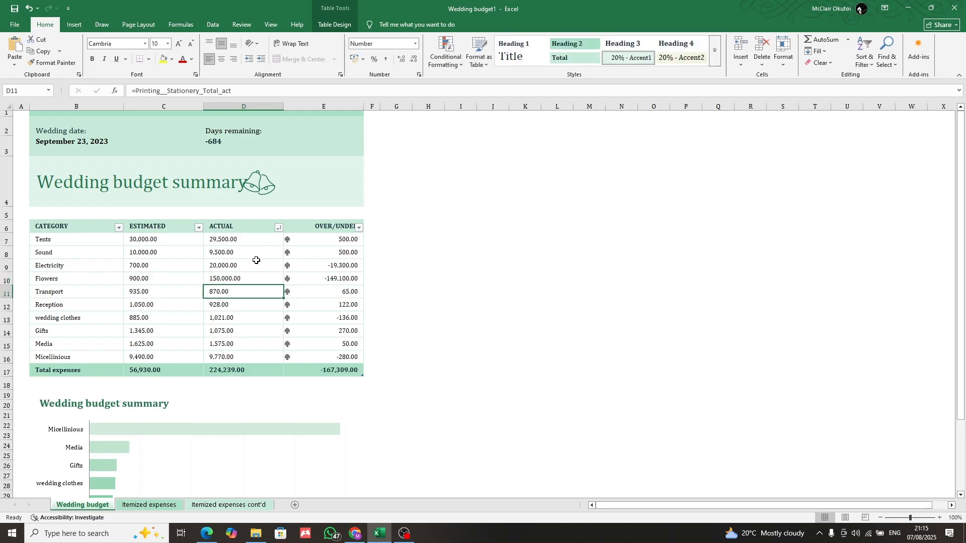
pyautogui.doubleClick(236, 279)
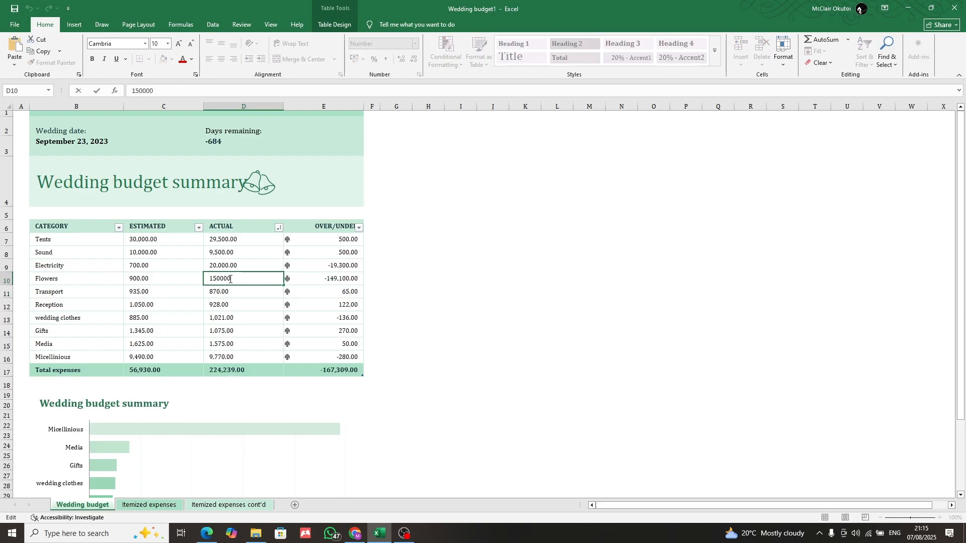
pyautogui.press('BackSpace')
pyautogui.press('Return')
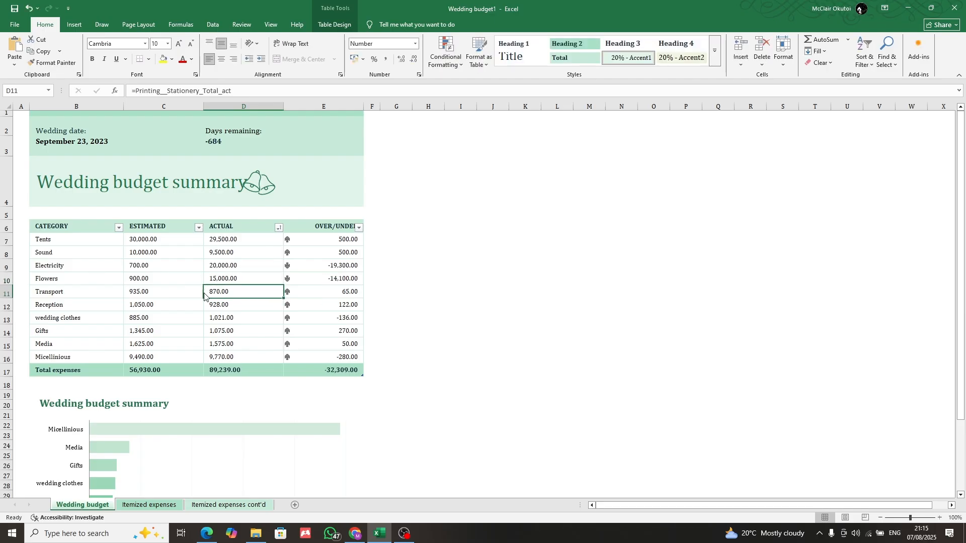
# Set the actual cost of Transport in cell D11 to 60000 in place of its formula
pyautogui.press('Left')
pyautogui.press('Left')
pyautogui.doubleClick(222, 293)
pyautogui.doubleClick(223, 293)
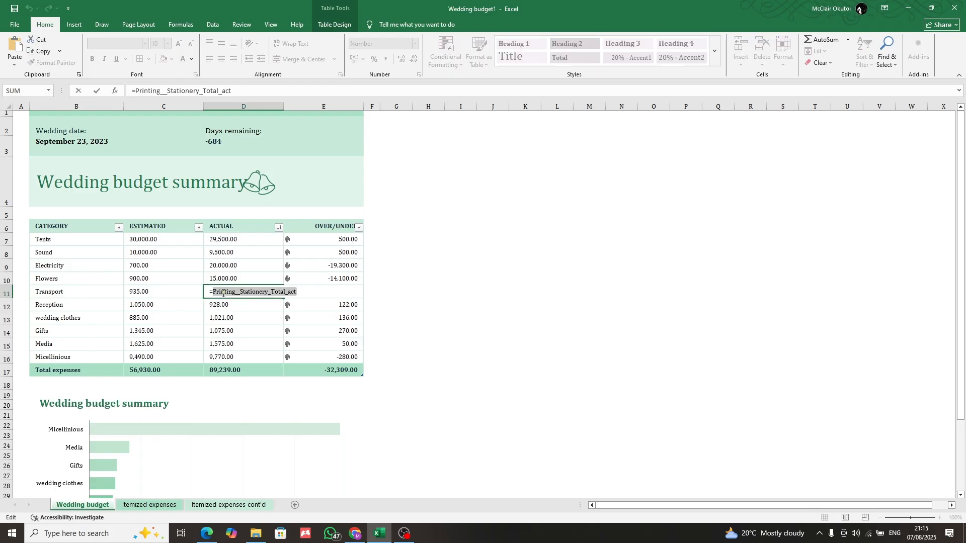
pyautogui.hotkey('shift', 'Home')
pyautogui.write('600000')
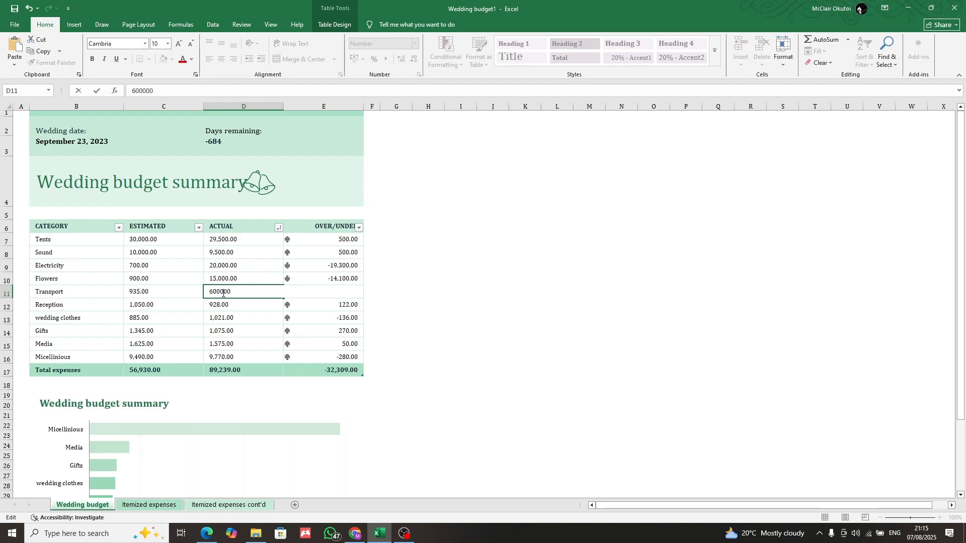
pyautogui.press('Return')
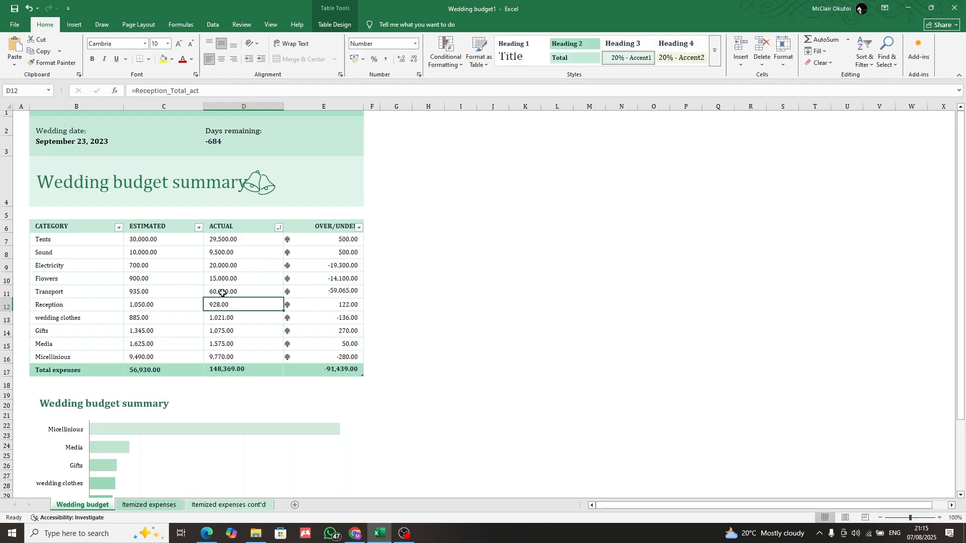
# Clear the formula for the Reception category's actual cost in cell D12 and enter 25000
pyautogui.doubleClick(219, 309)
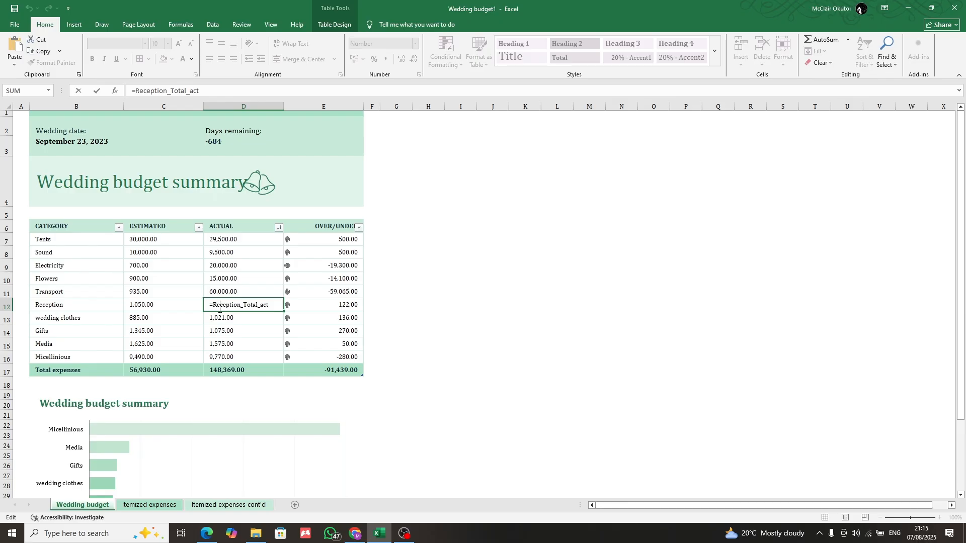
pyautogui.doubleClick(219, 310)
pyautogui.press('BackSpace')
pyautogui.press('BackSpace')
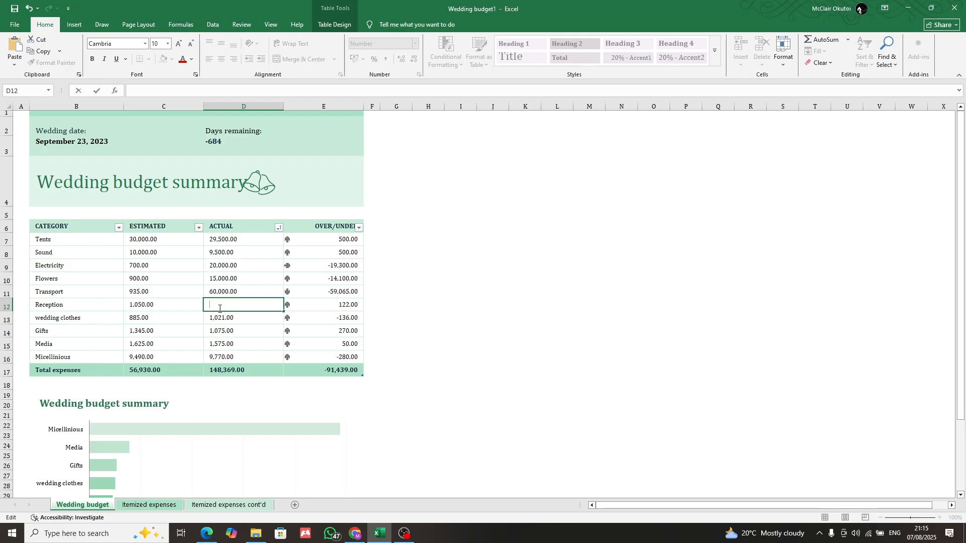
pyautogui.write('20')
pyautogui.press('BackSpace')
pyautogui.write('4')
pyautogui.write('000')
pyautogui.press('Return')
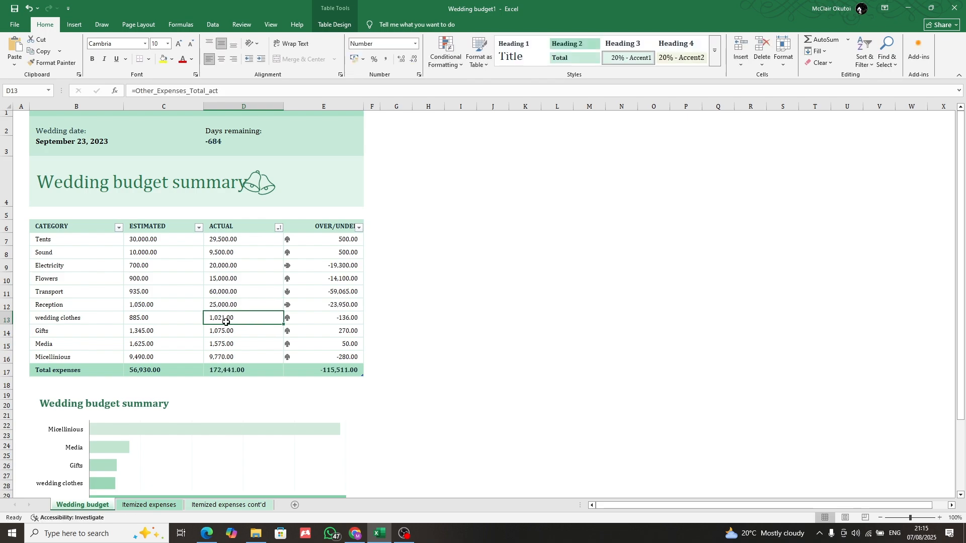
# Replace the formula for the wedding clothes' actual cost in cell D13 with 30000
pyautogui.doubleClick(225, 321)
pyautogui.tripleClick(227, 322)
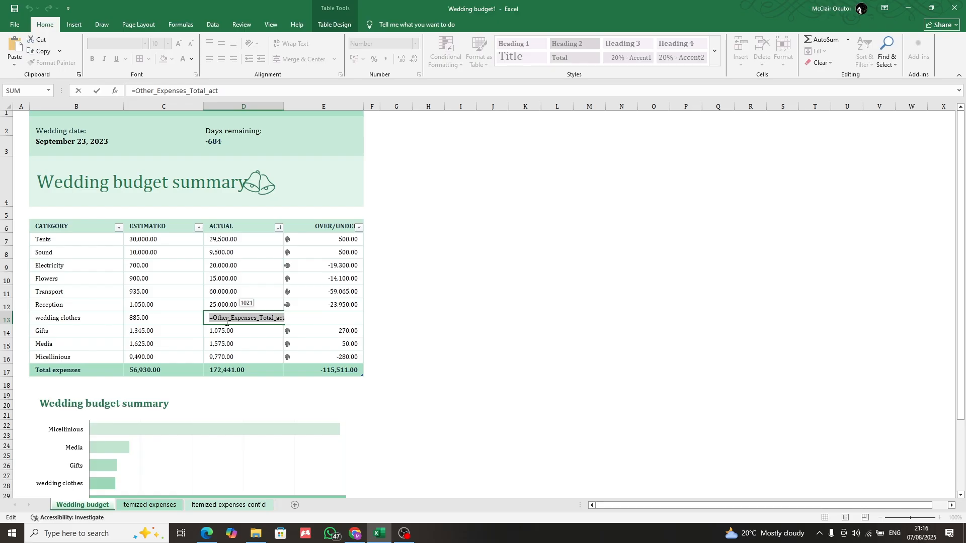
pyautogui.write('300')
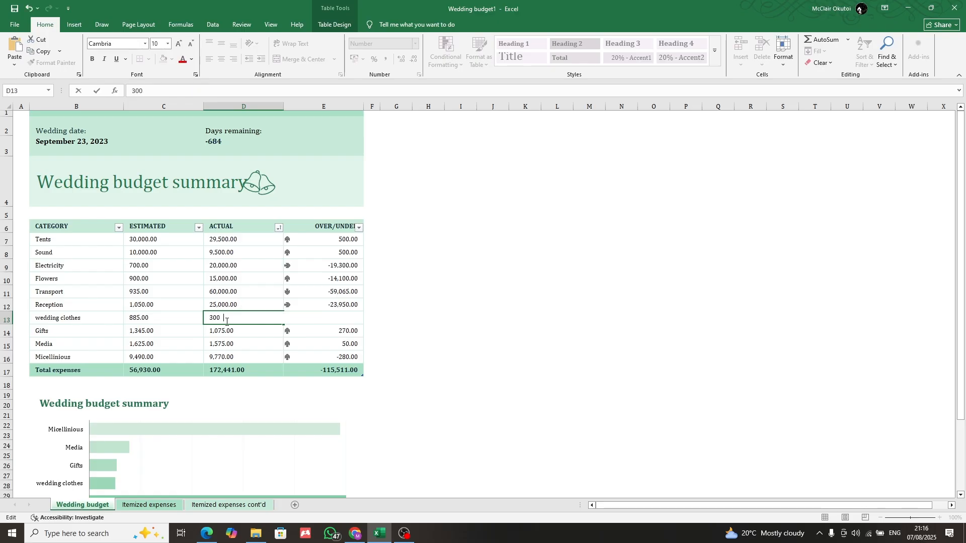
pyautogui.write('00')
pyautogui.press('Return')
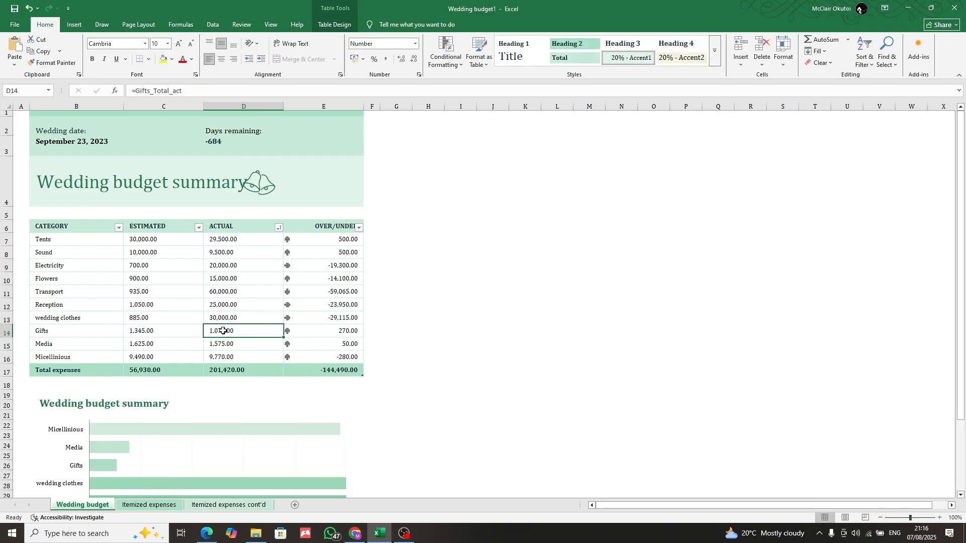
# Enter 70000 as the actual cost of Gifts in cell D14, overwriting its formula
pyautogui.doubleClick(223, 331)
pyautogui.doubleClick(223, 332)
pyautogui.click(223, 332)
pyautogui.tripleClick(223, 332)
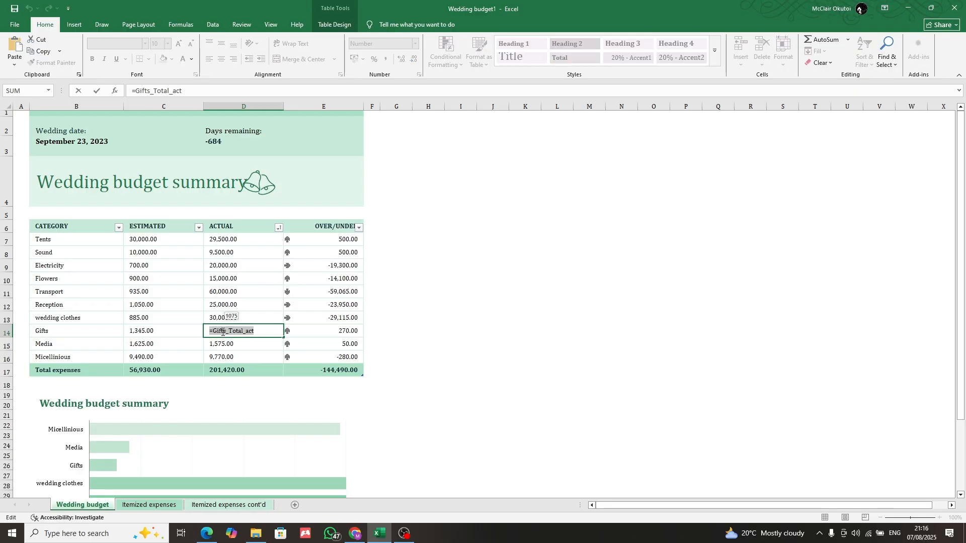
pyautogui.write('70000')
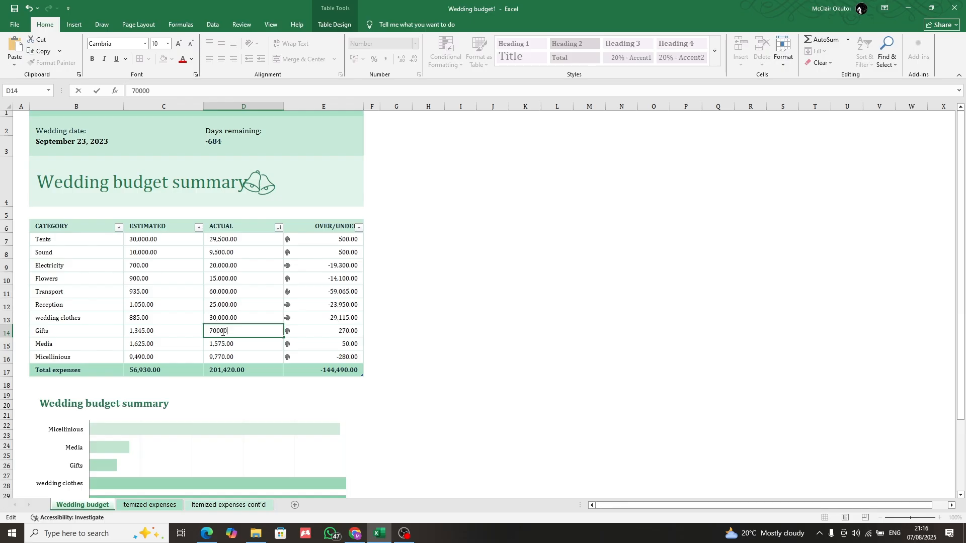
pyautogui.press('Return')
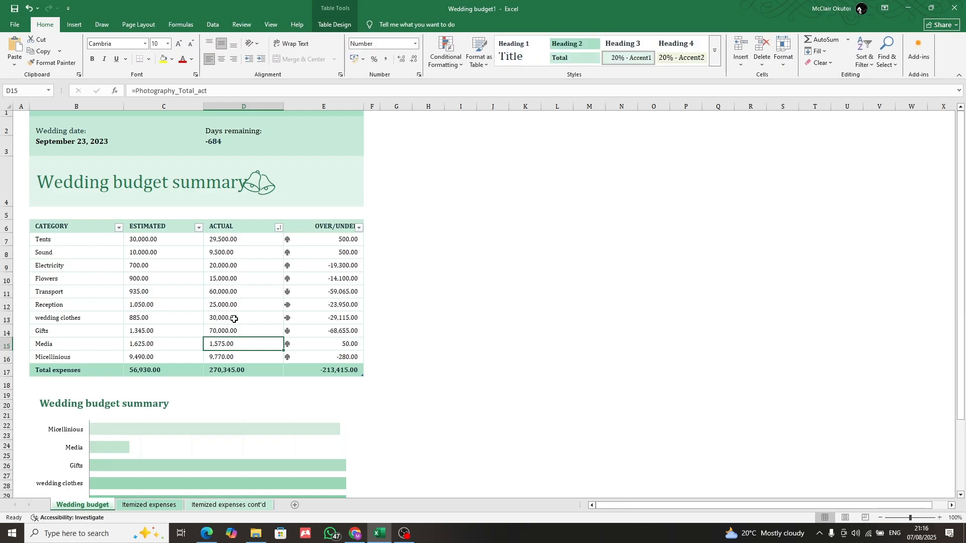
# Set the Media category's actual cost in cell D15 to 20000 in place of the formula
pyautogui.doubleClick(219, 345)
pyautogui.doubleClick(220, 345)
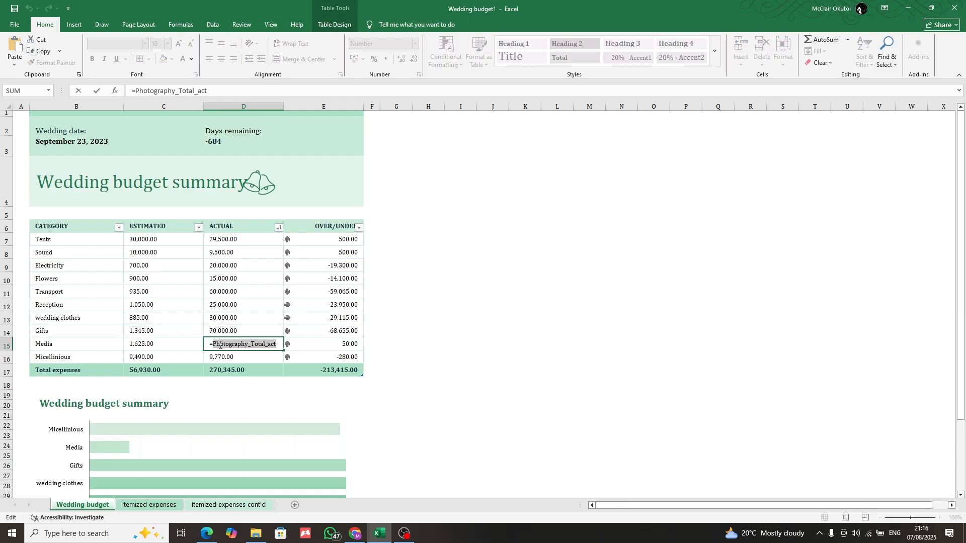
pyautogui.tripleClick(220, 346)
pyautogui.write('200000')
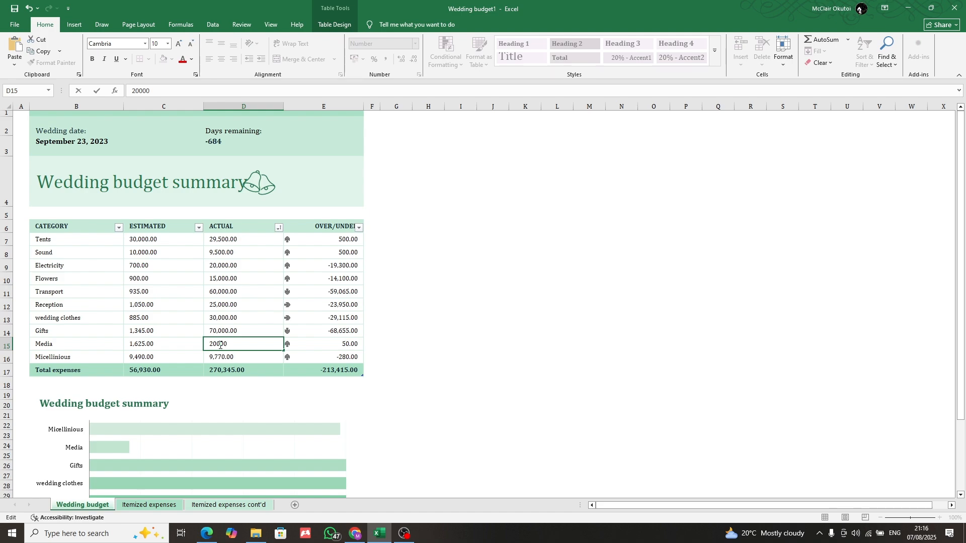
pyautogui.press('Return')
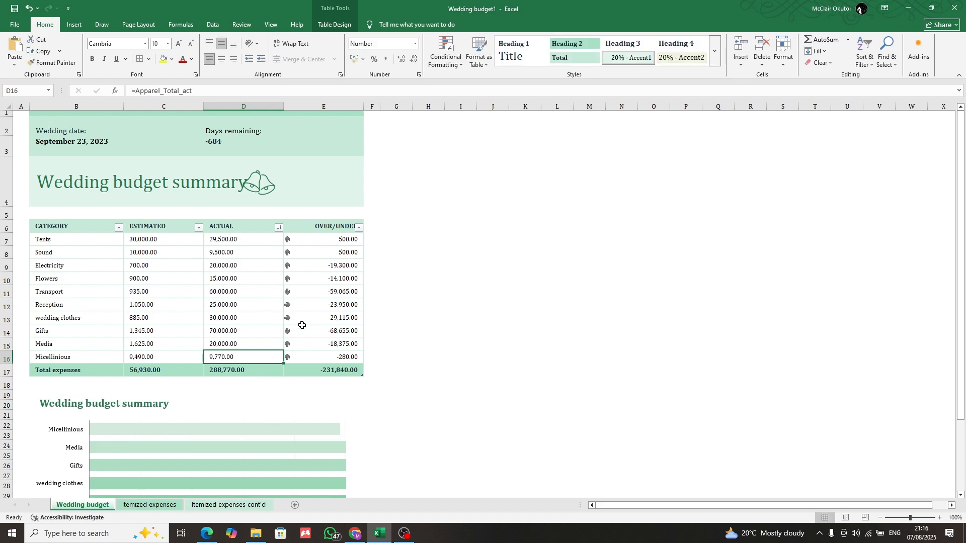
# Overwrite the Micellinious row's Actual formula in cell D16 with the amount 80000
pyautogui.doubleClick(227, 357)
pyautogui.doubleClick(228, 357)
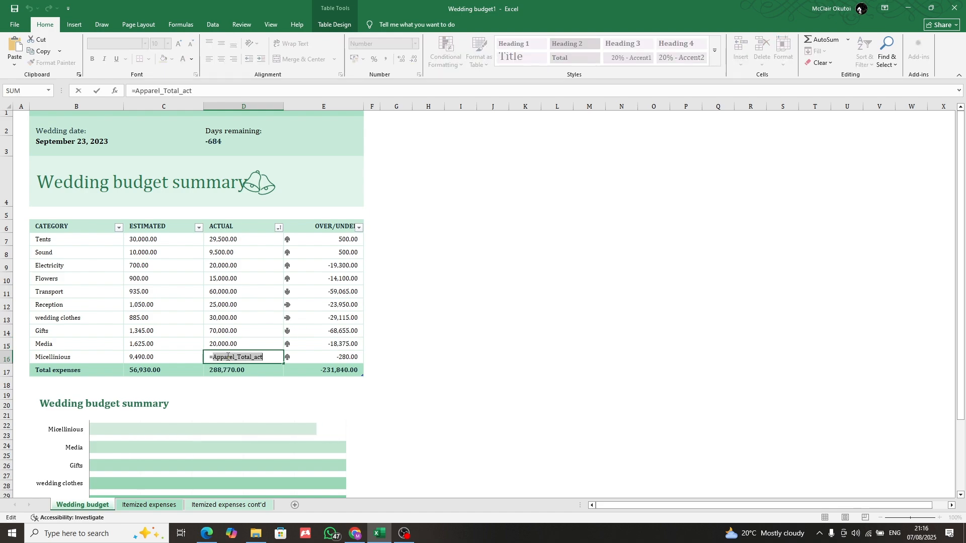
pyautogui.tripleClick(228, 356)
pyautogui.write('800000')
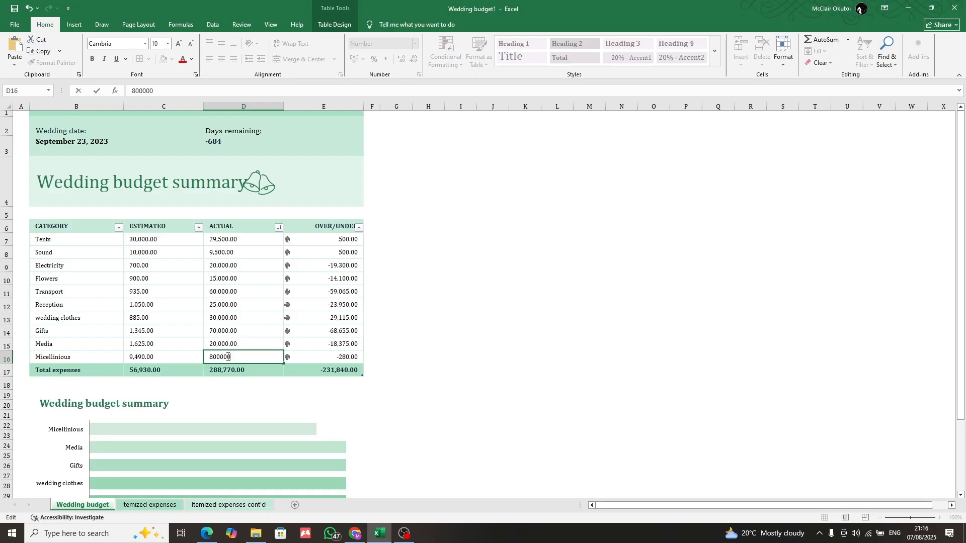
pyautogui.press('BackSpace')
pyautogui.press('Return')
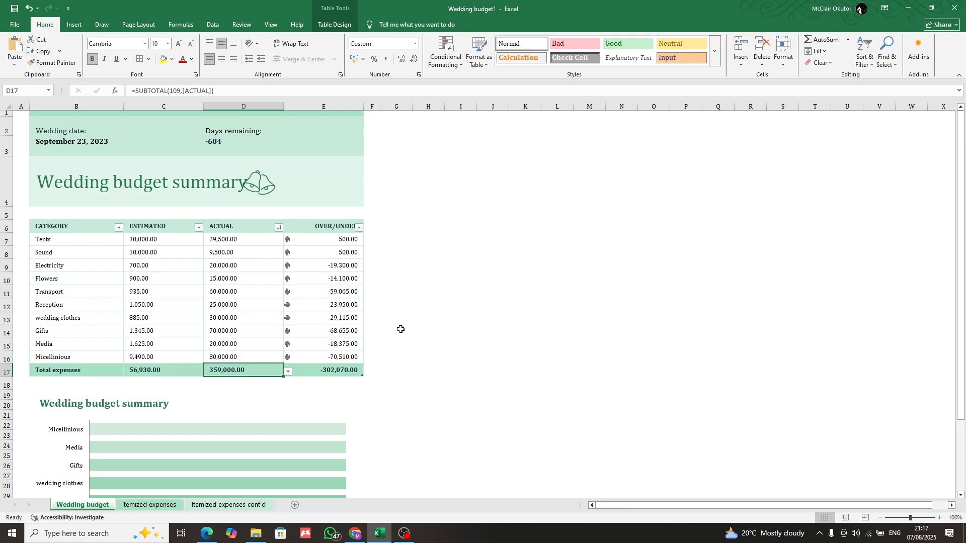
# Raise the actual cost of Micellinious in cell D16 to 800000
pyautogui.scroll(-5, 401, 329)
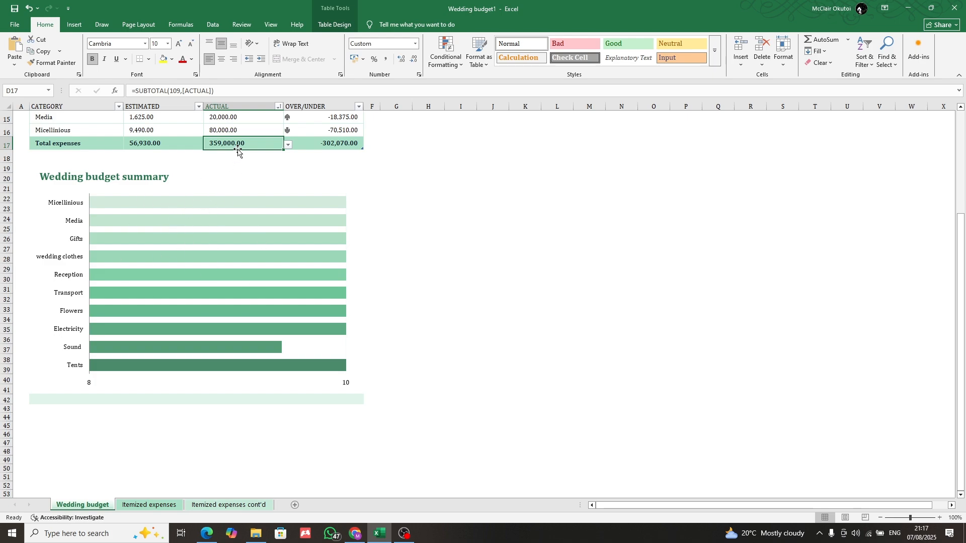
pyautogui.doubleClick(215, 131)
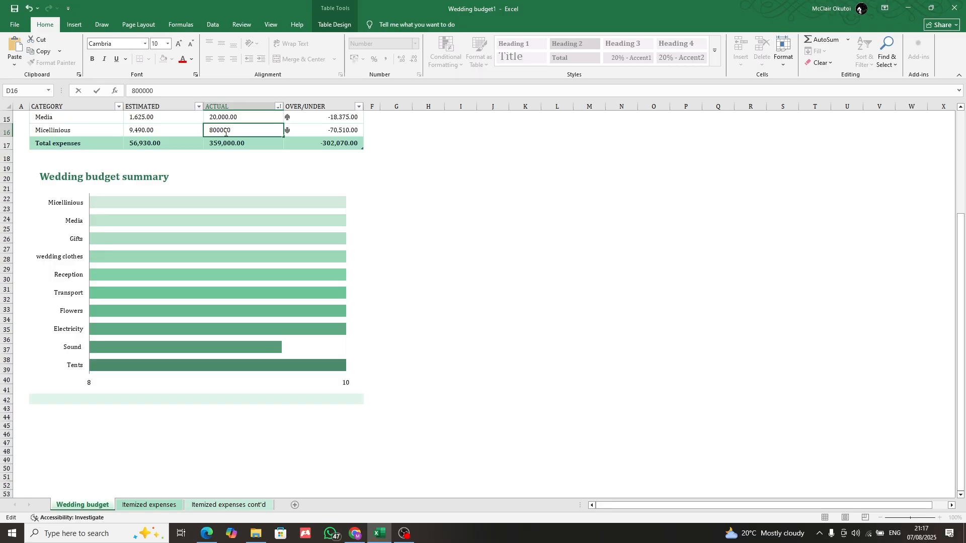
pyautogui.write('0')
pyautogui.press('Return')
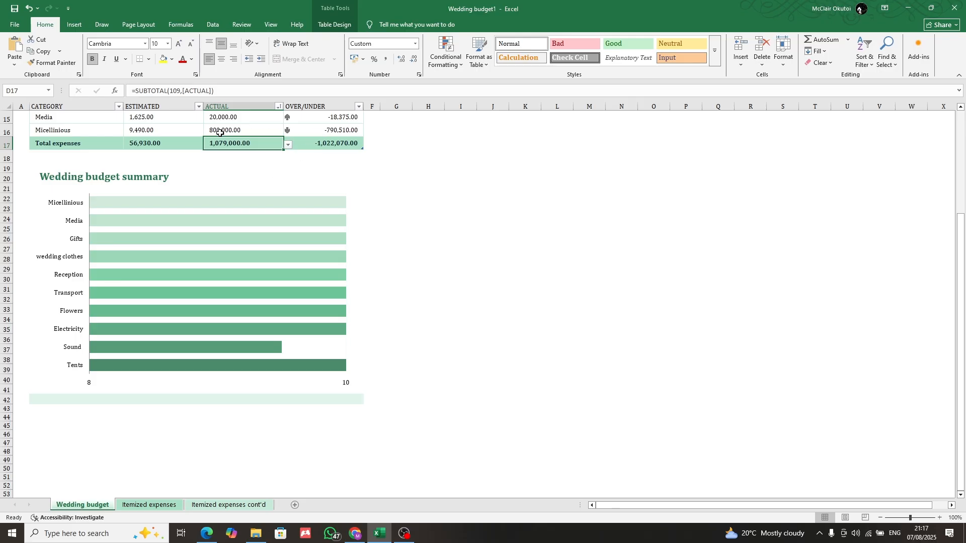
# Replace the Micellinious row's Estimated formula in cell C16 with 20000000
pyautogui.doubleClick(150, 130)
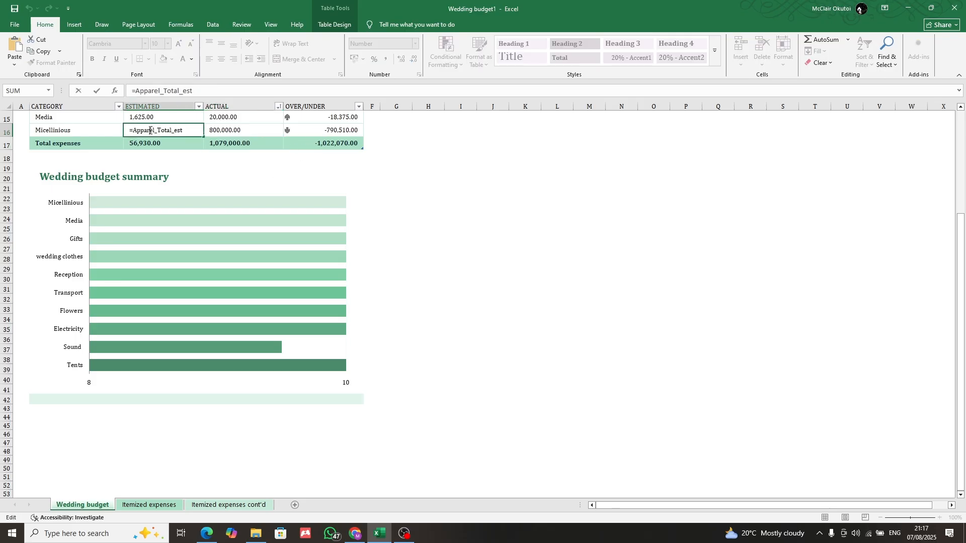
pyautogui.doubleClick(149, 130)
pyautogui.doubleClick(150, 130)
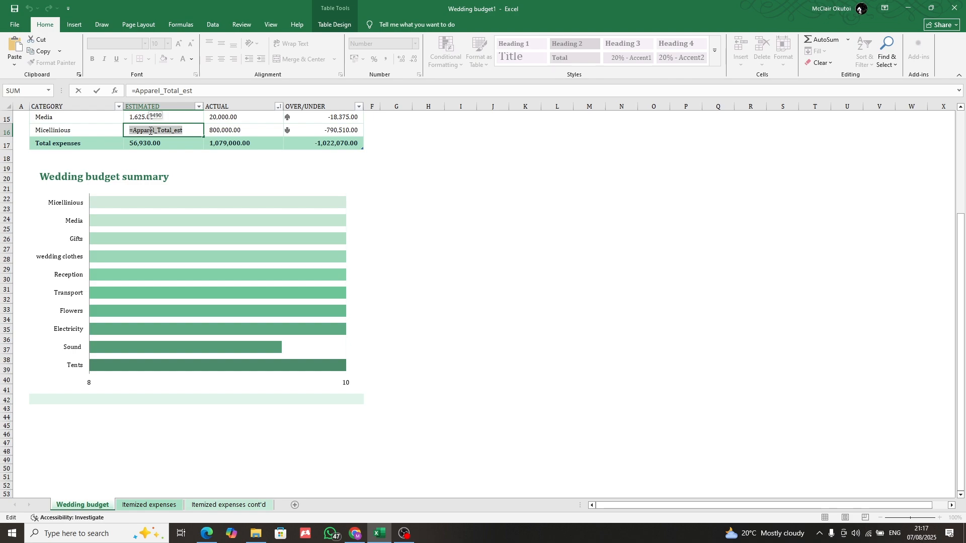
pyautogui.write('1')
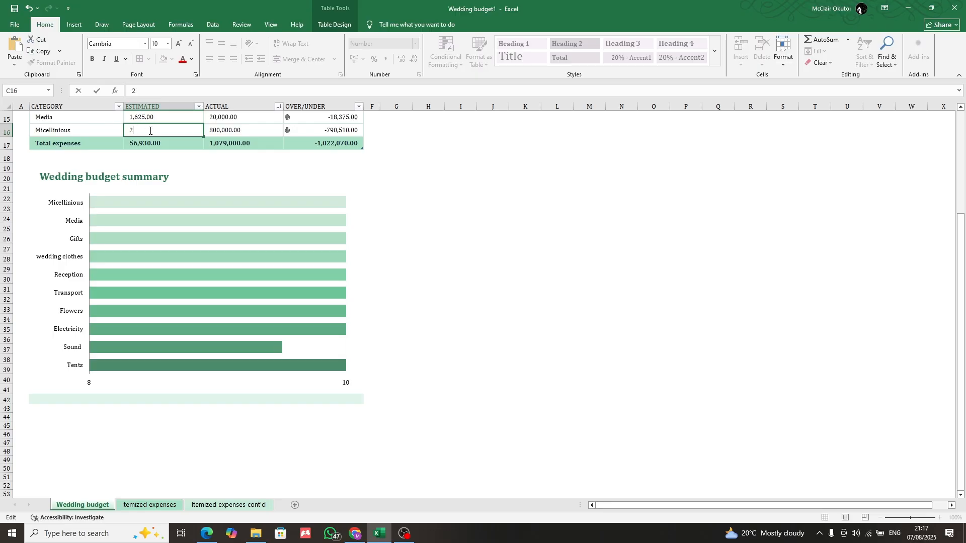
pyautogui.write('0000000')
pyautogui.press('Return')
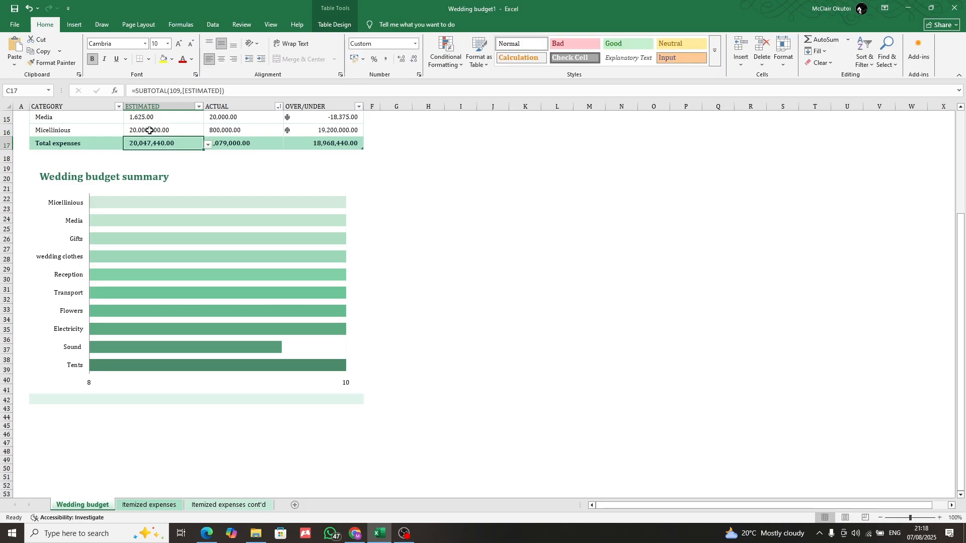
# Examine the bars of the Wedding budget summary chart, especially Sound, and compare them with the expense table
pyautogui.press('Down')
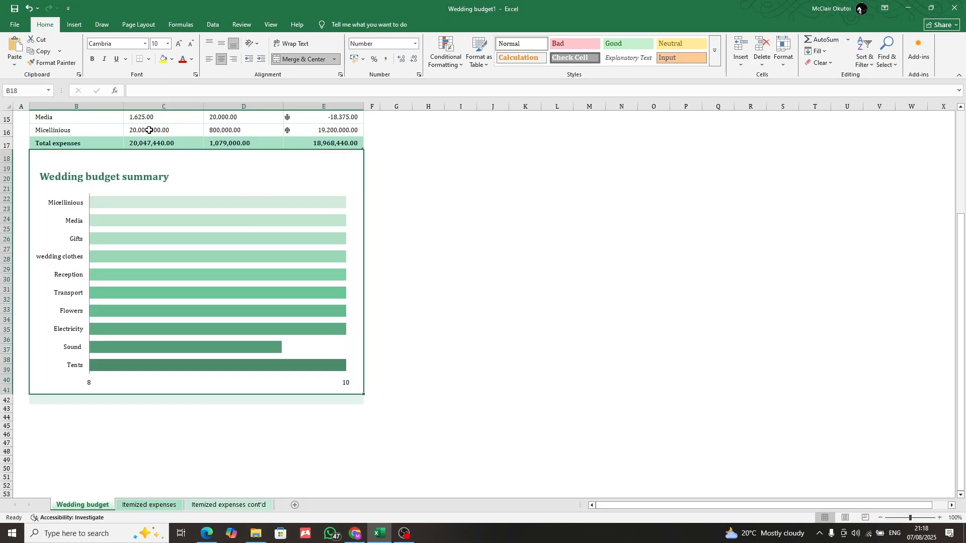
pyautogui.click(418, 239)
pyautogui.click(271, 190)
pyautogui.click(261, 215)
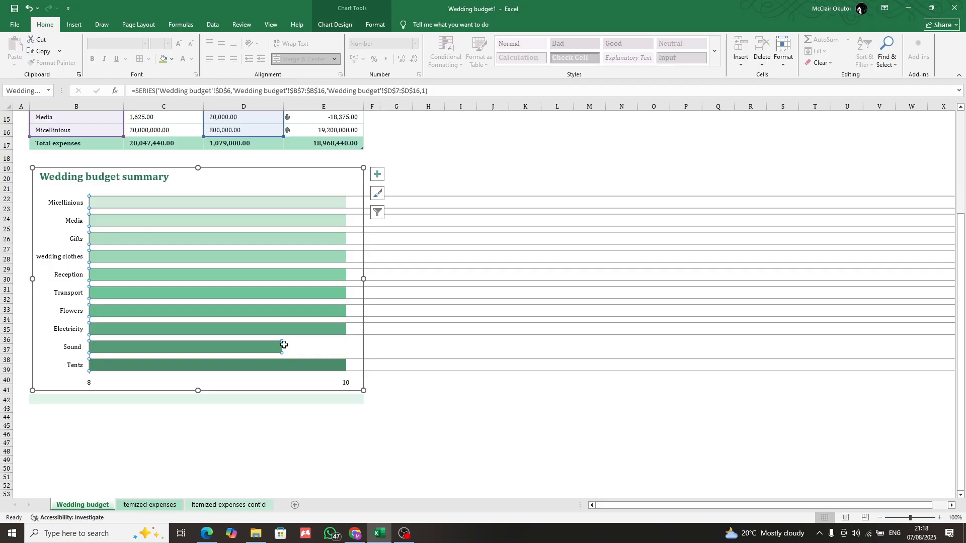
pyautogui.click(268, 346)
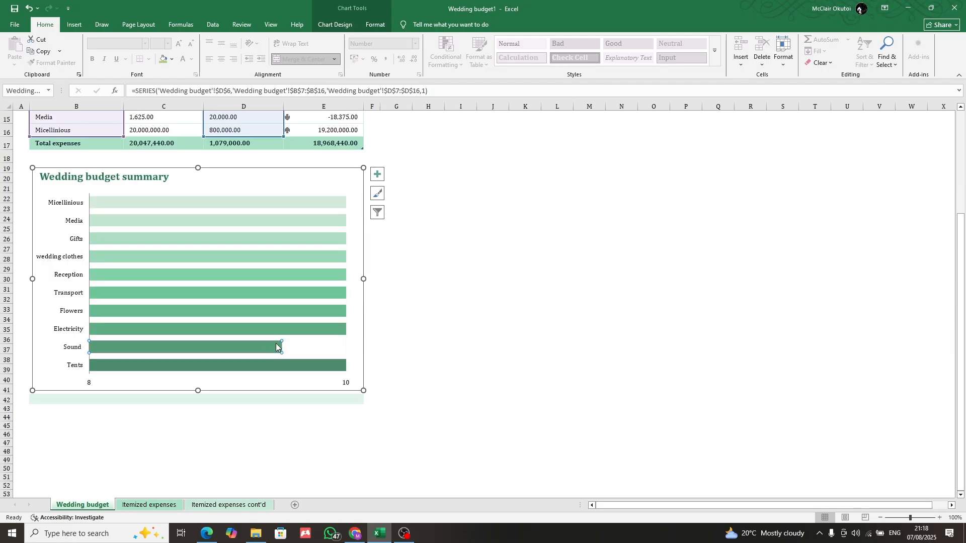
pyautogui.click(421, 353)
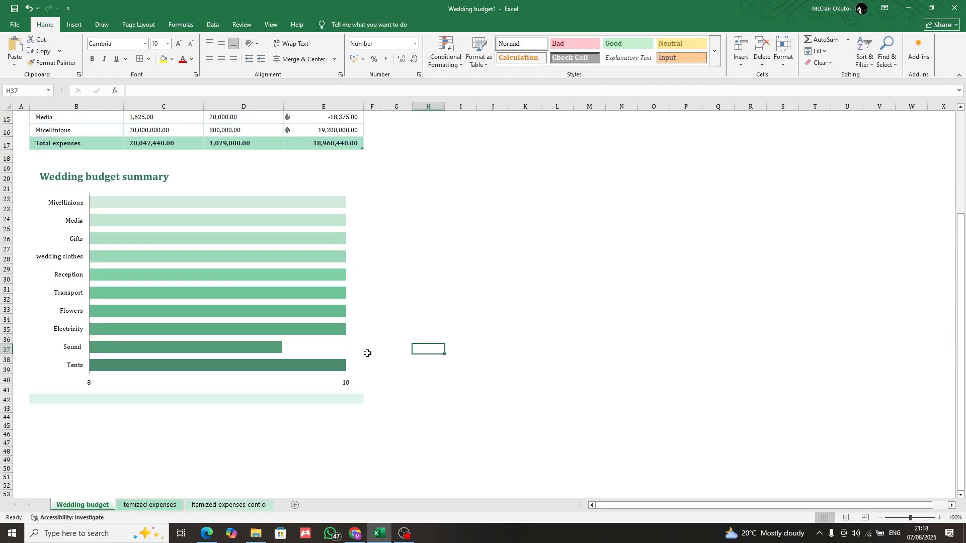
pyautogui.click(277, 349)
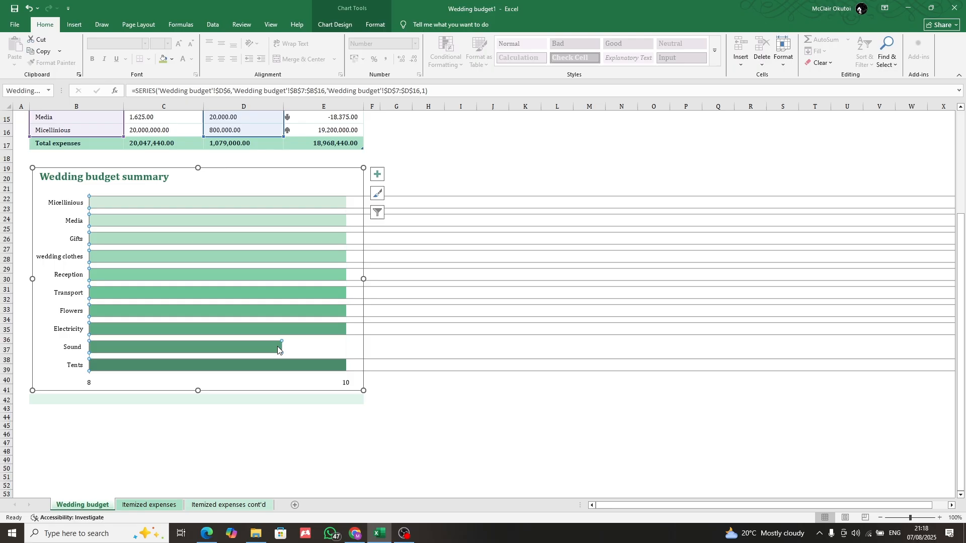
pyautogui.click(449, 177)
pyautogui.scroll(4, 375, 320)
pyautogui.scroll(1, 375, 320)
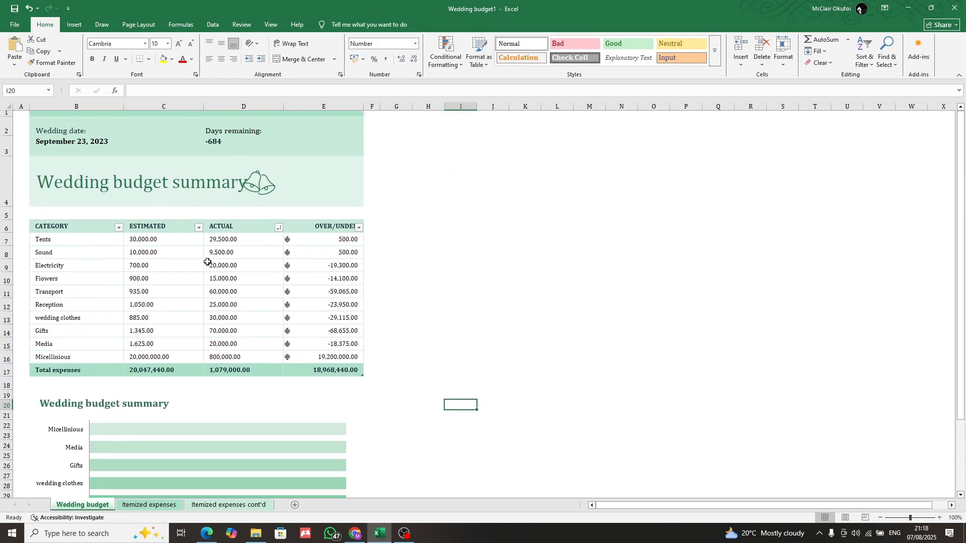
pyautogui.scroll(-10, 406, 172)
pyautogui.scroll(10, 343, 221)
# Change the wedding date in cell B3 to 07/08/2025
pyautogui.doubleClick(81, 142)
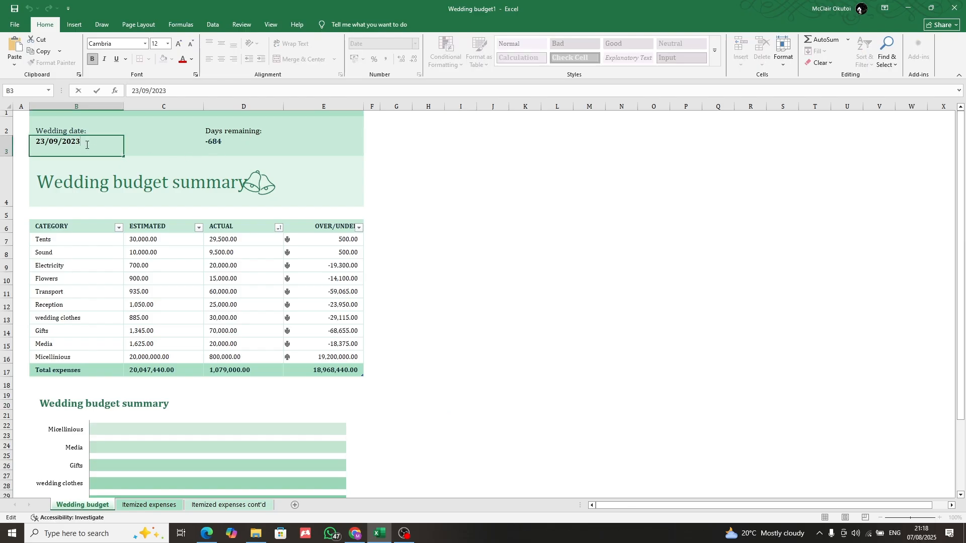
pyautogui.moveTo(65, 143)
pyautogui.mouseDown()
pyautogui.moveTo(57, 145)
pyautogui.moveTo(64, 146)
pyautogui.mouseUp()
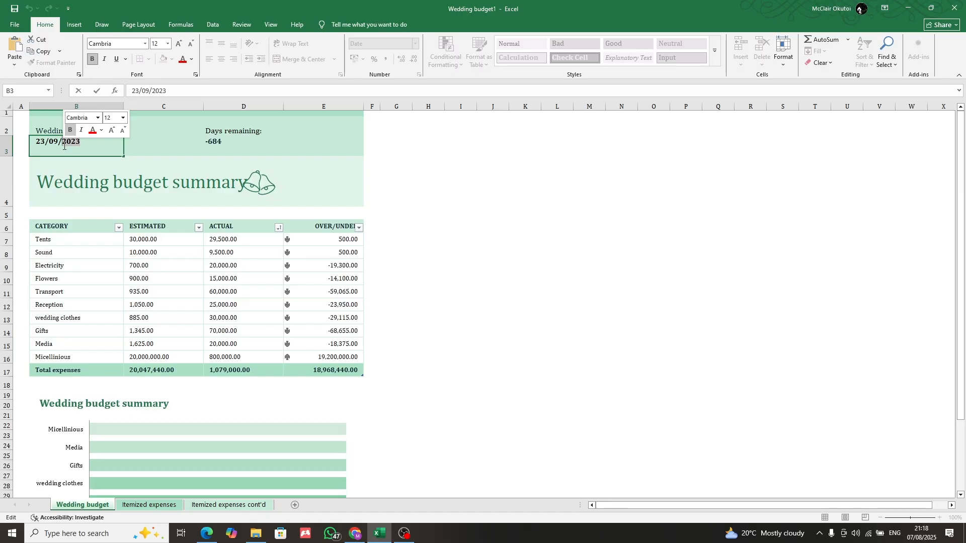
pyautogui.write('2025')
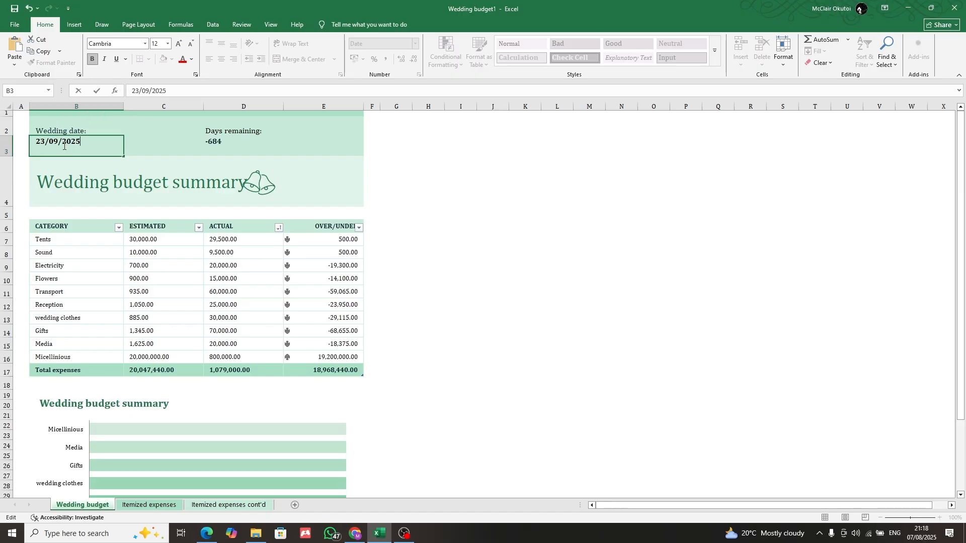
pyautogui.moveTo(59, 143); pyautogui.dragTo(56, 146)
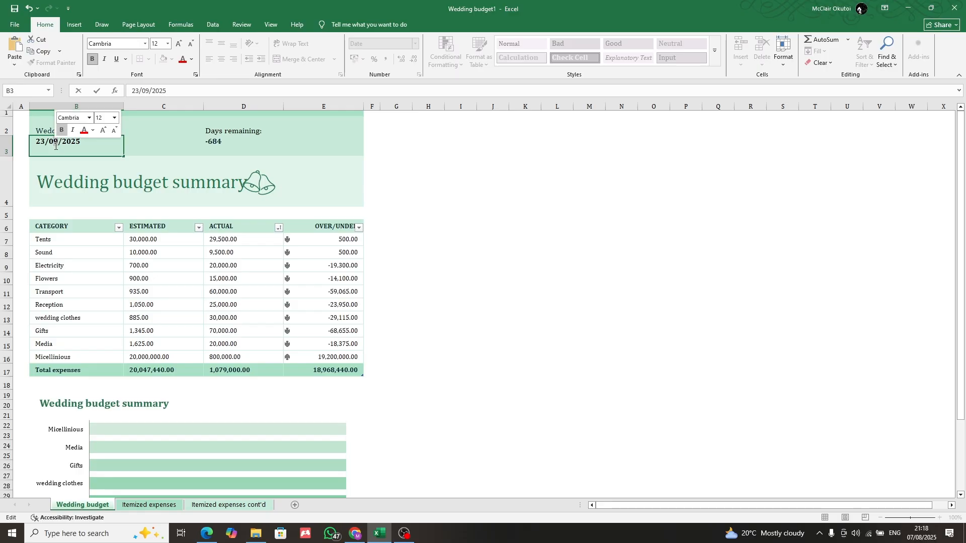
pyautogui.write('8')
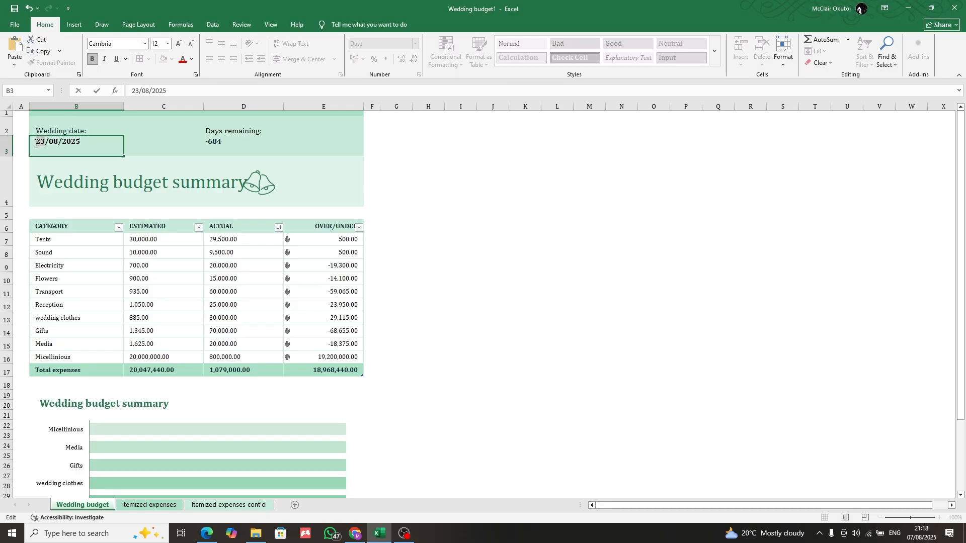
pyautogui.click(36, 144)
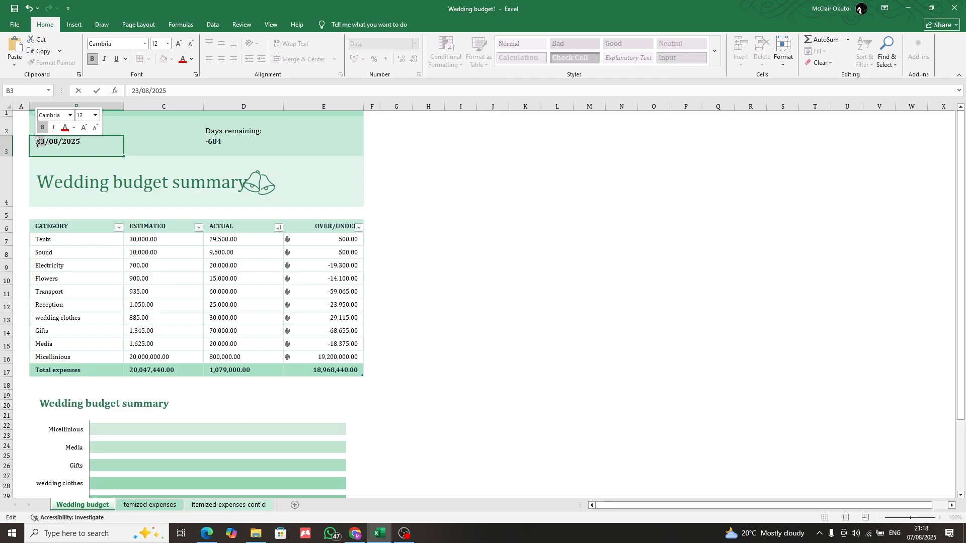
pyautogui.write('07')
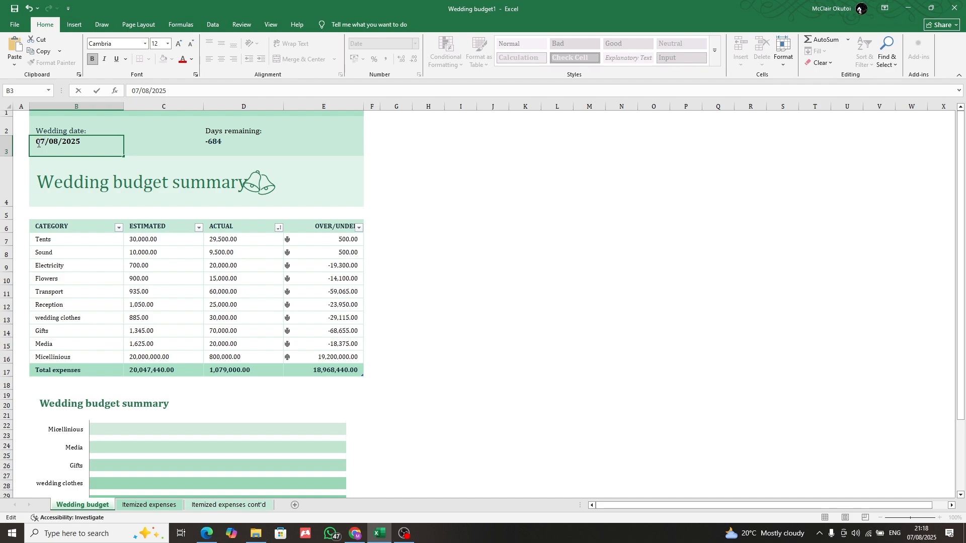
pyautogui.press('Return')
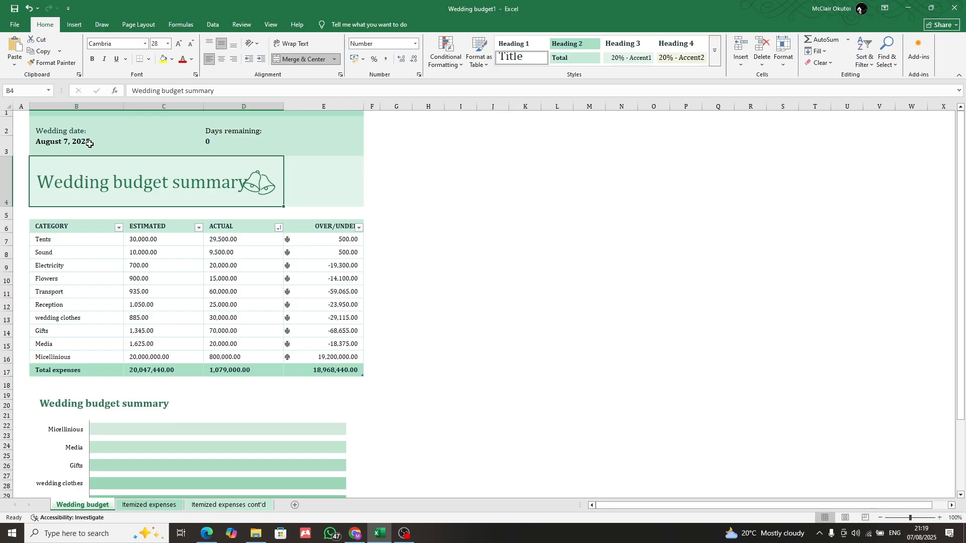
# Change the wedding date in cell B3 to 07/12/2025
pyautogui.doubleClick(65, 141)
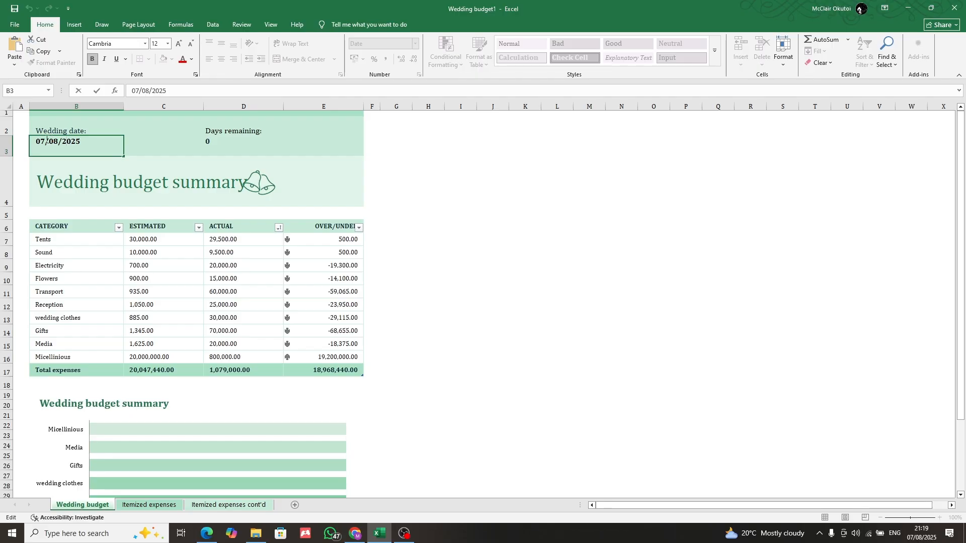
pyautogui.moveTo(58, 141); pyautogui.dragTo(49, 140)
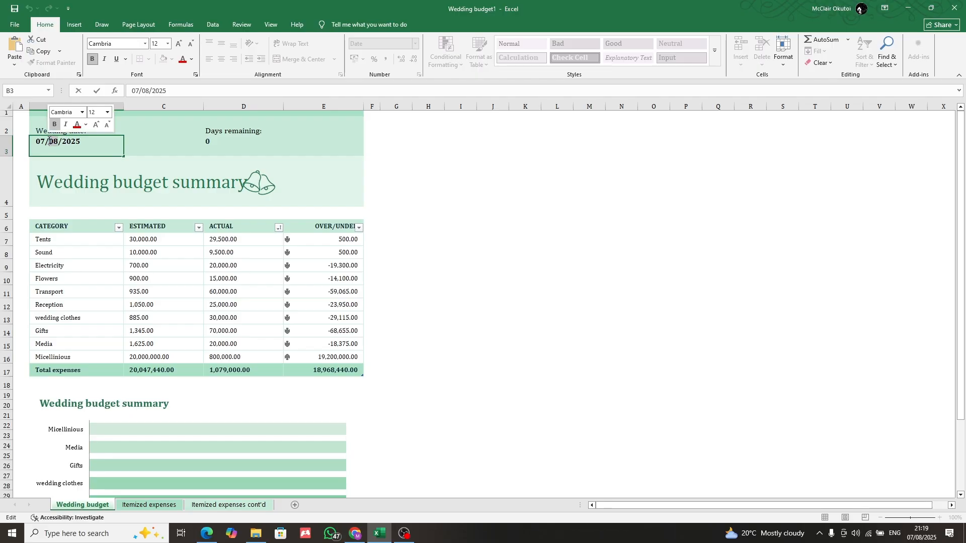
pyautogui.write('12')
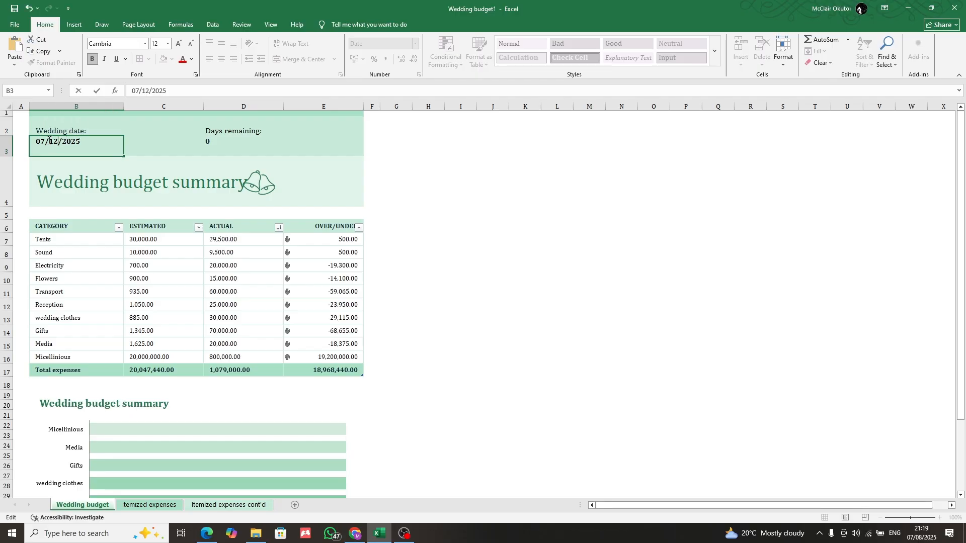
pyautogui.click(158, 139)
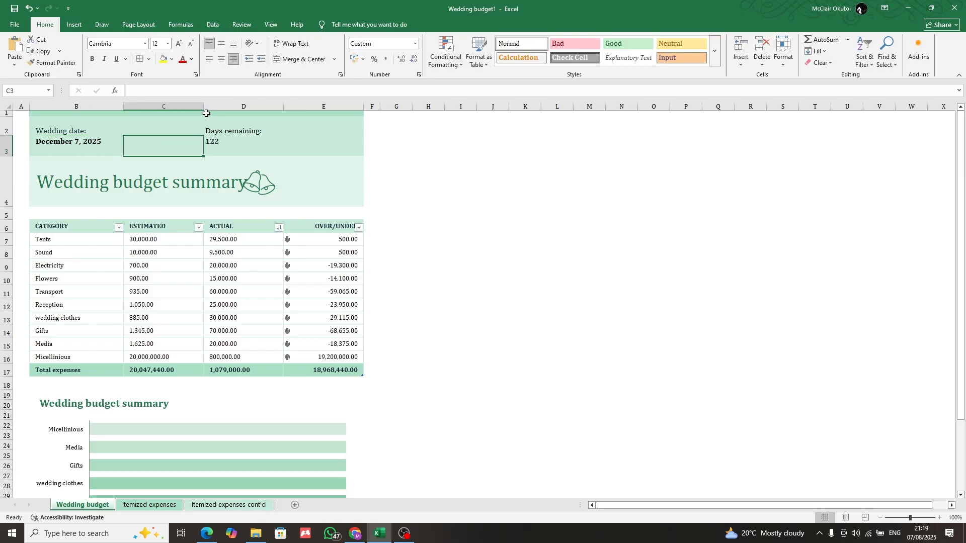
pyautogui.click(455, 160)
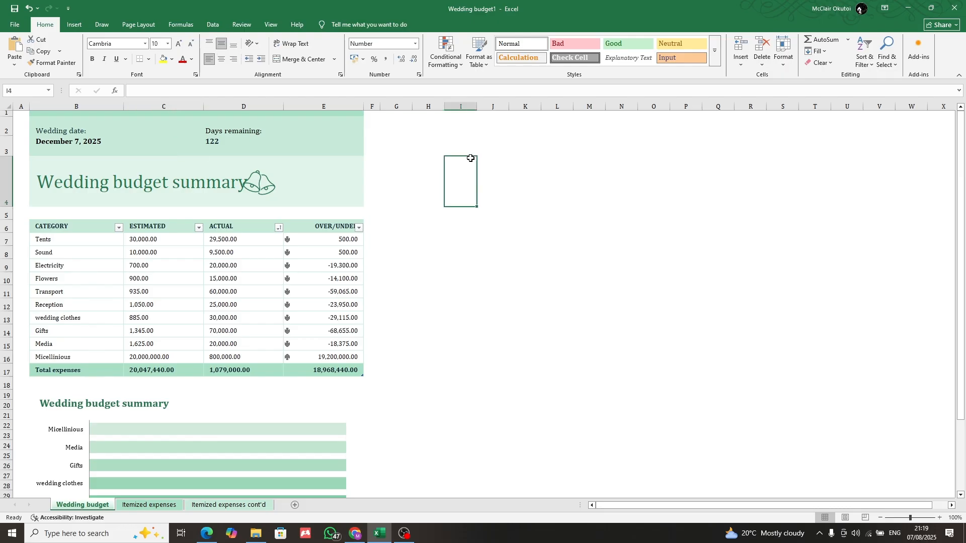
pyautogui.scroll(-15, 290, 204)
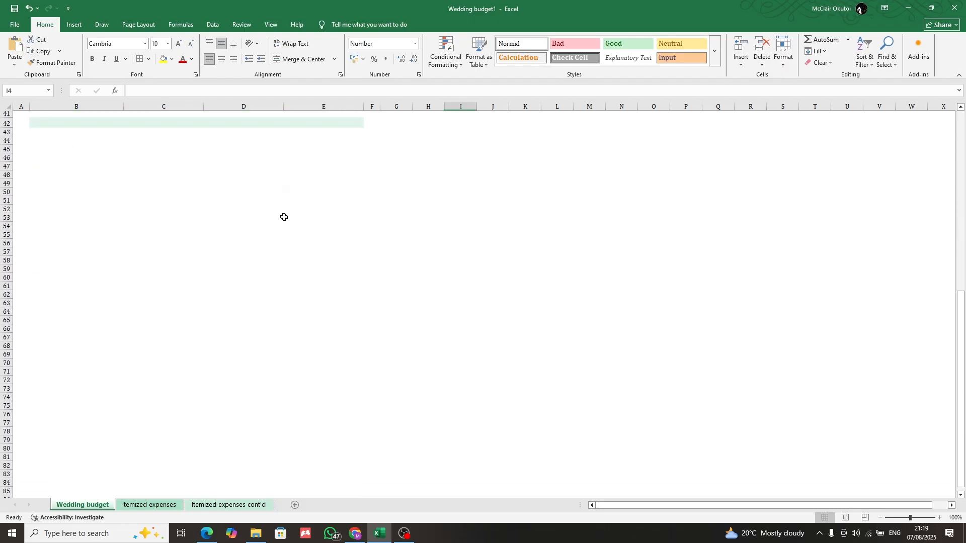
pyautogui.scroll(10, 250, 276)
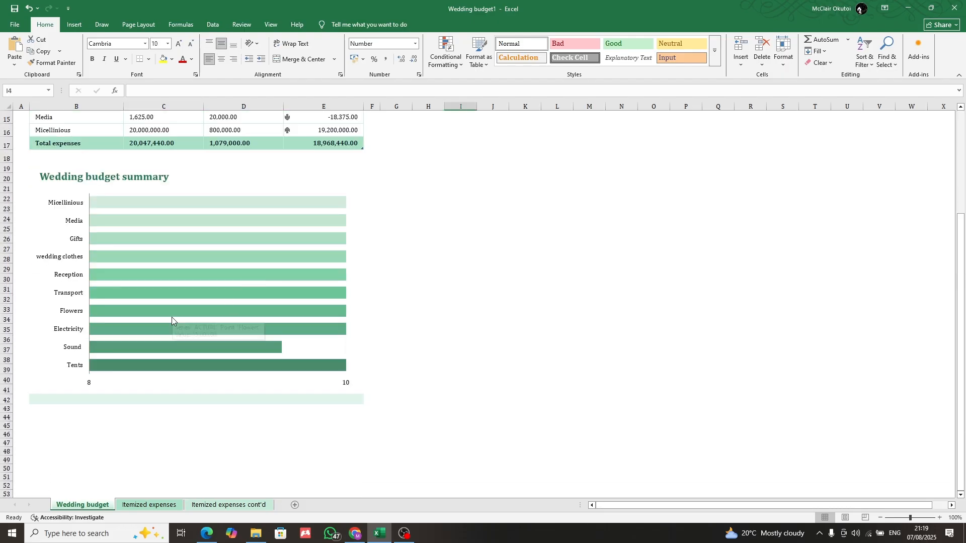
pyautogui.scroll(5, 208, 376)
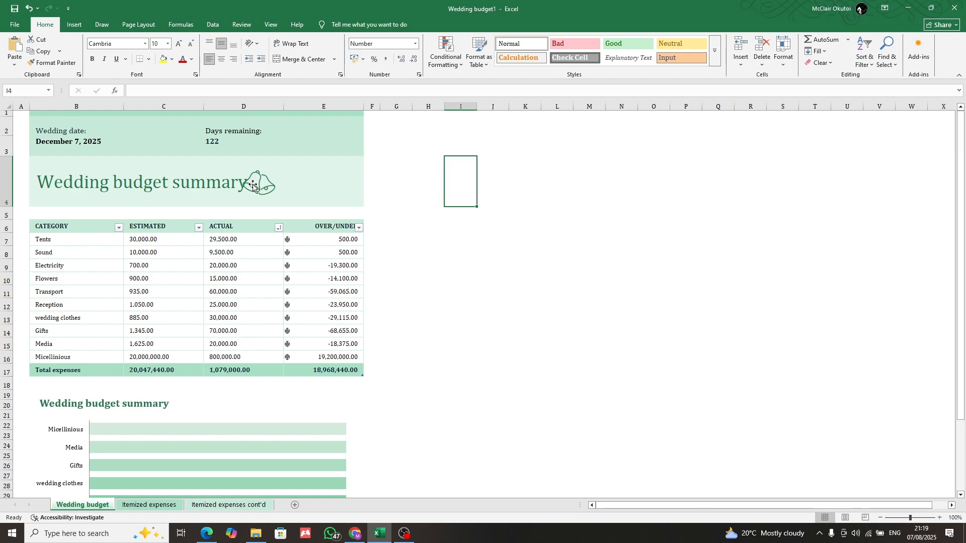
pyautogui.moveTo(282, 182); pyautogui.dragTo(260, 186)
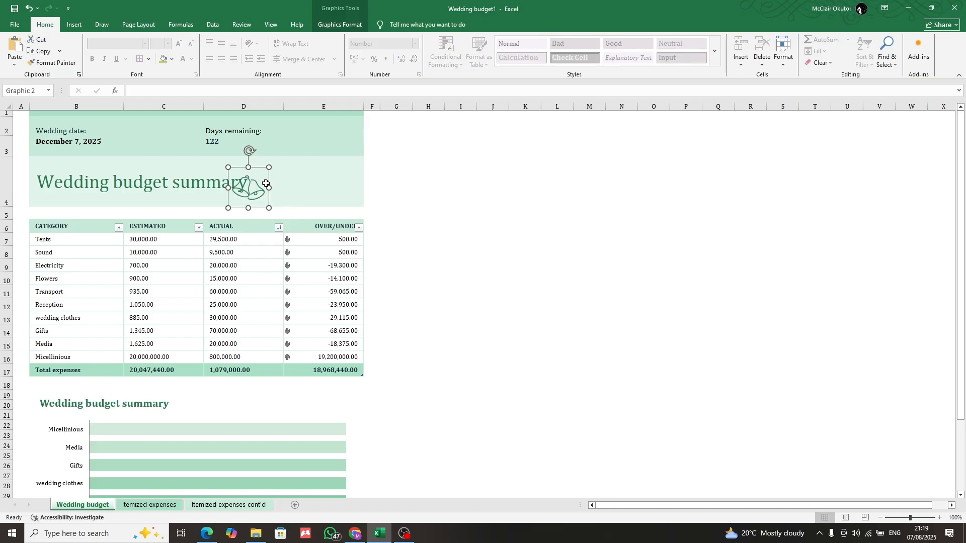
pyautogui.press('Delete')
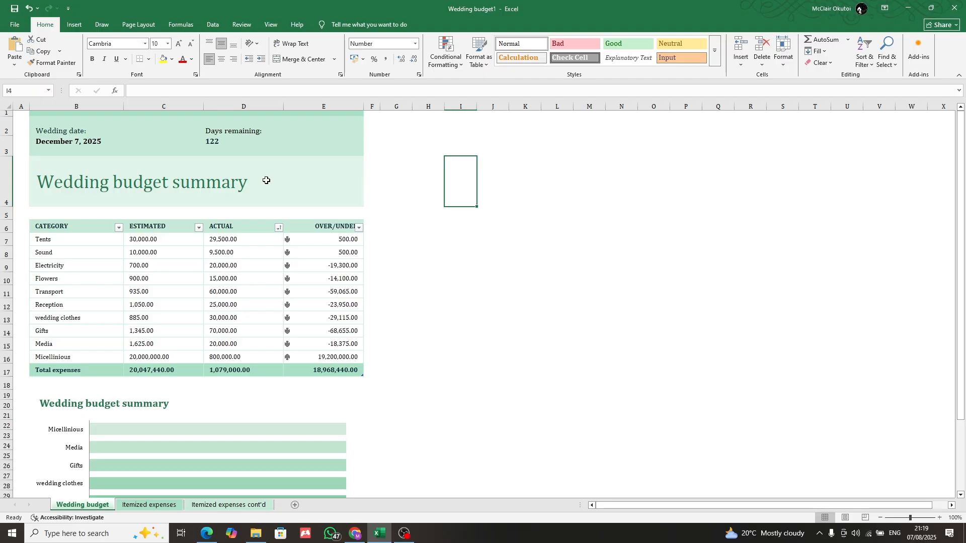
pyautogui.hotkey('ctrl', 'z')
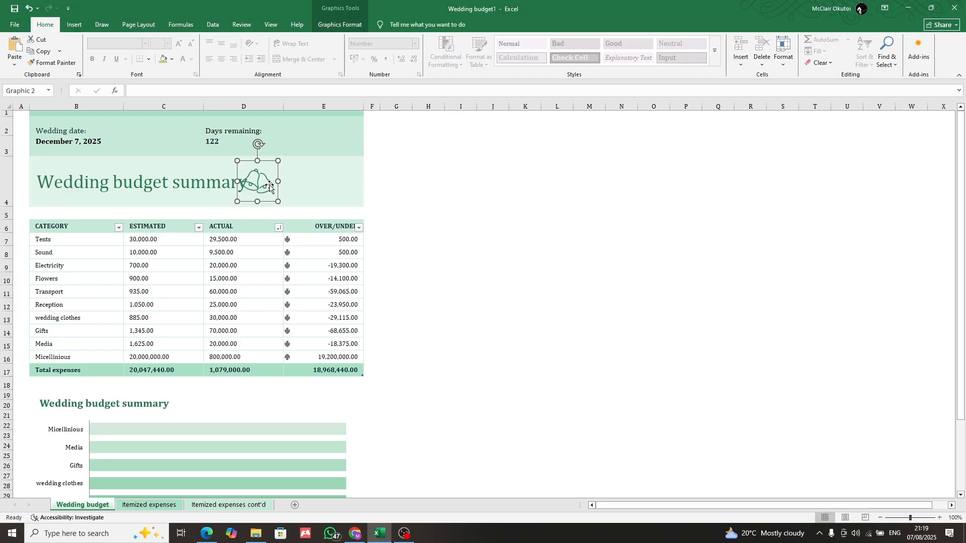
# Move the bells graphic off the Wedding budget summary heading into the empty shaded cell E4 beside it
pyautogui.moveTo(264, 187); pyautogui.dragTo(311, 177)
# Replace the word Wedding with Media in the sheet heading in cell B4, making it Media budget summary
pyautogui.doubleClick(99, 186)
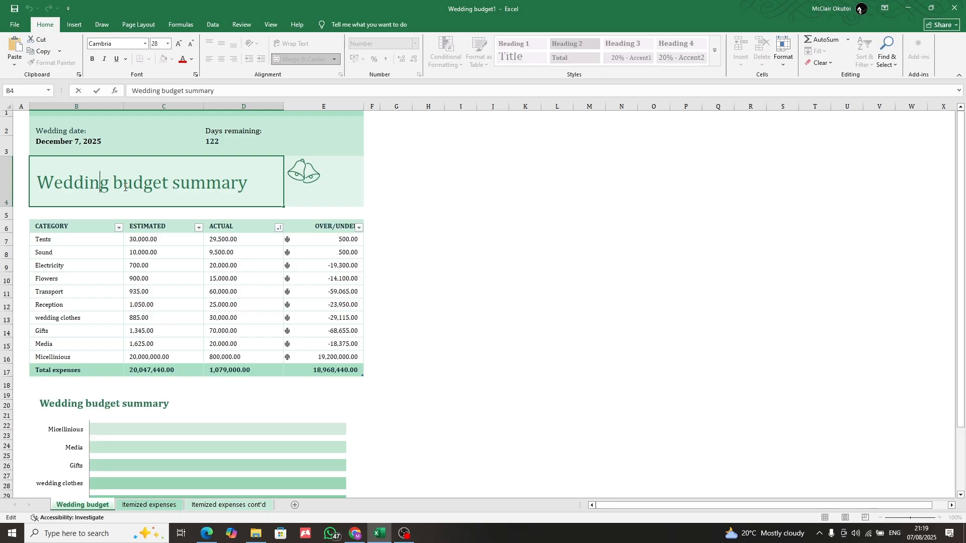
pyautogui.moveTo(124, 183); pyautogui.dragTo(45, 190)
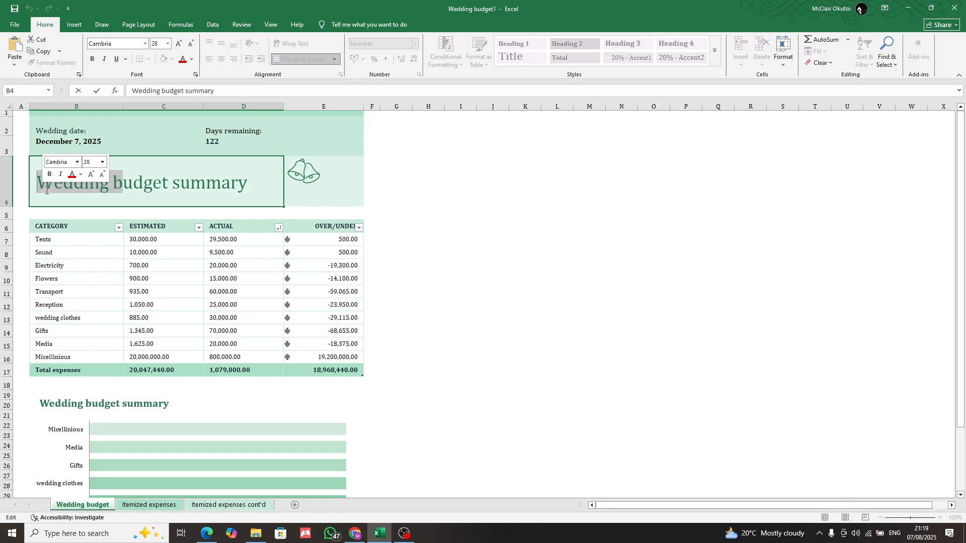
pyautogui.click(122, 177)
pyautogui.moveTo(112, 184); pyautogui.dragTo(38, 185)
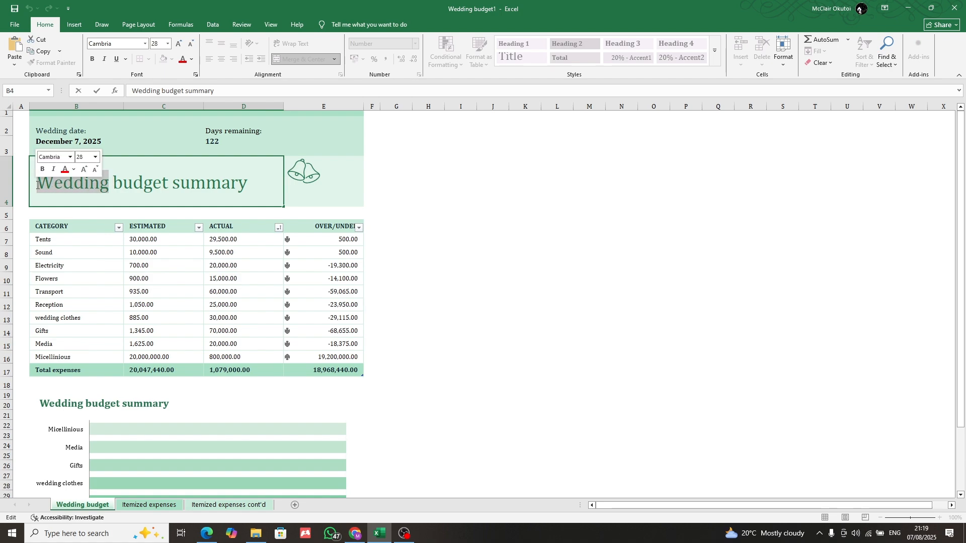
pyautogui.write('Media')
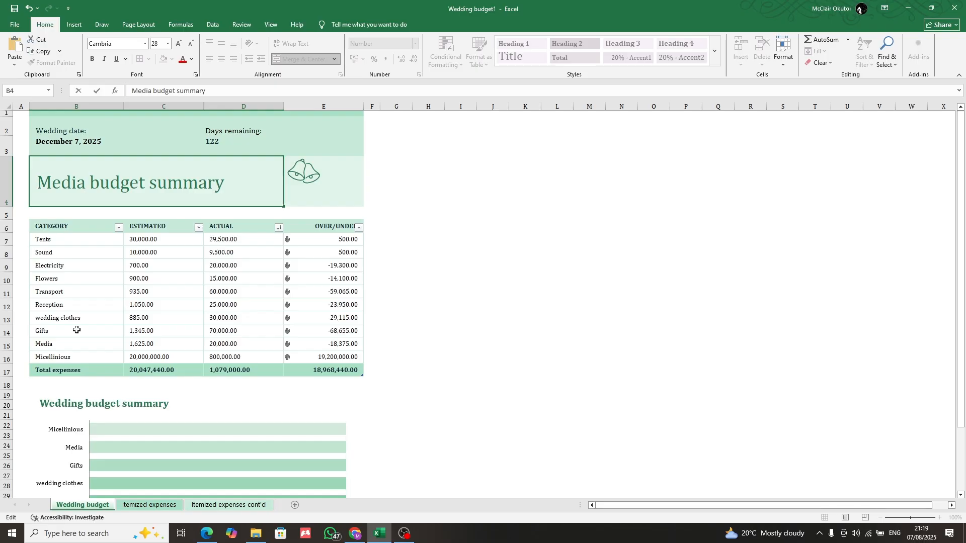
# Replace the word Wedding with Media in the chart title, making it Media budget summary
pyautogui.doubleClick(80, 404)
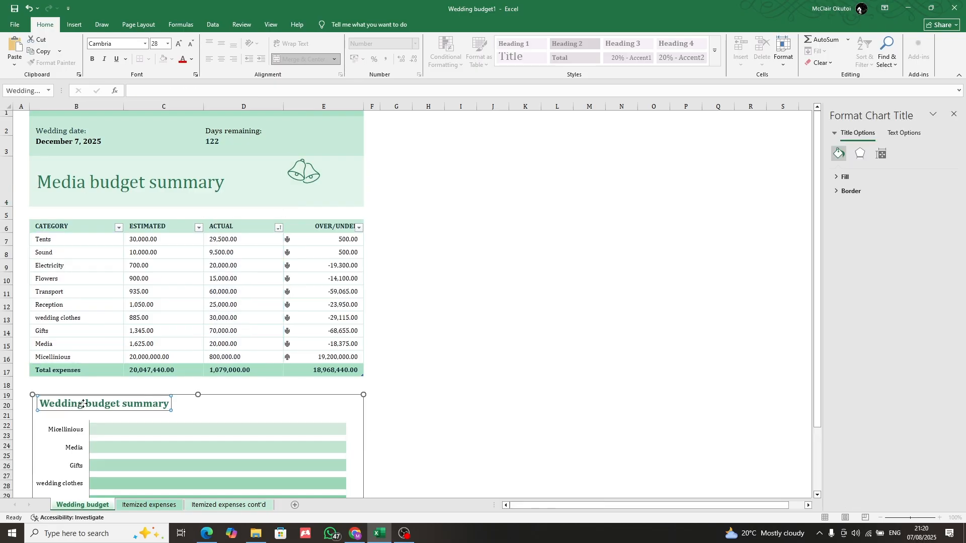
pyautogui.doubleClick(80, 404)
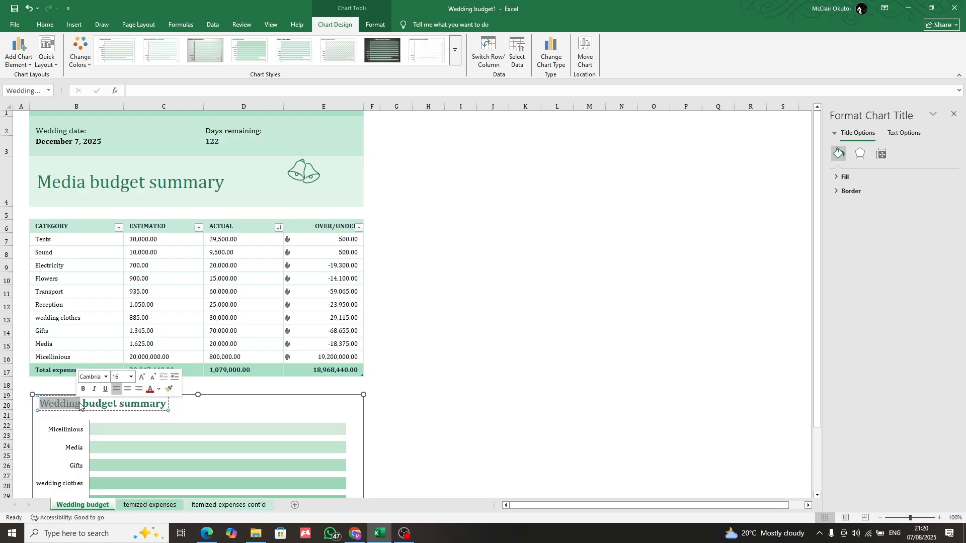
pyautogui.write('Media')
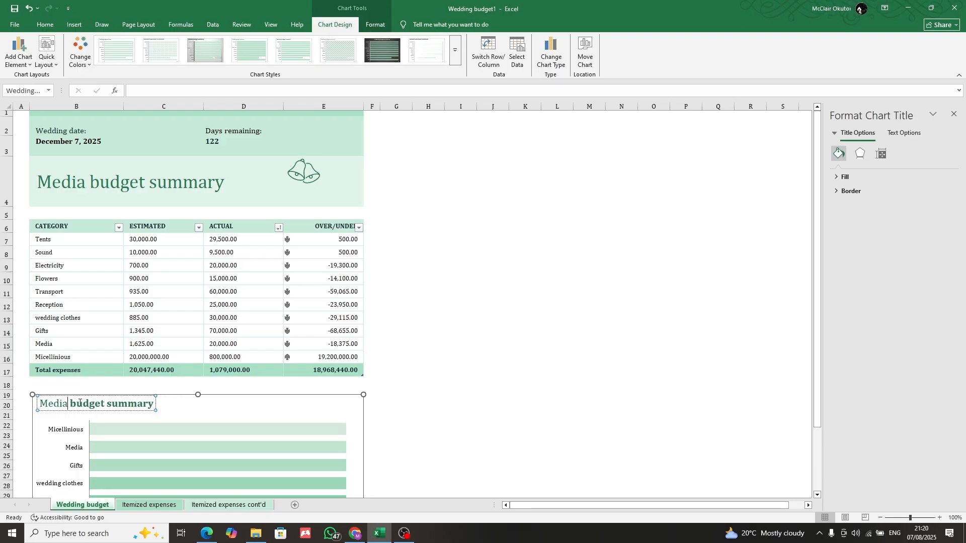
pyautogui.click(428, 371)
pyautogui.click(513, 359)
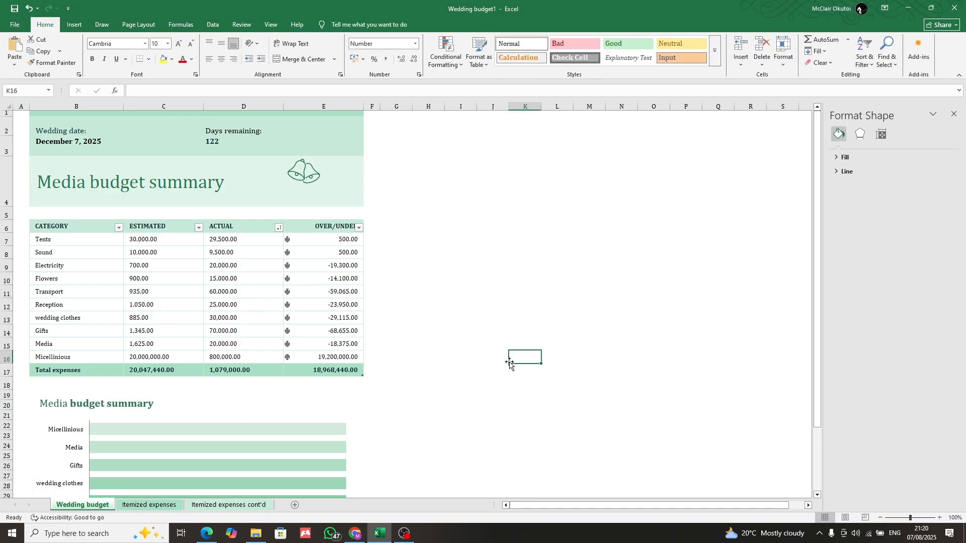
# Make the word Media in the chart title bold to match the rest of the title
pyautogui.click(68, 405)
pyautogui.click(39, 403)
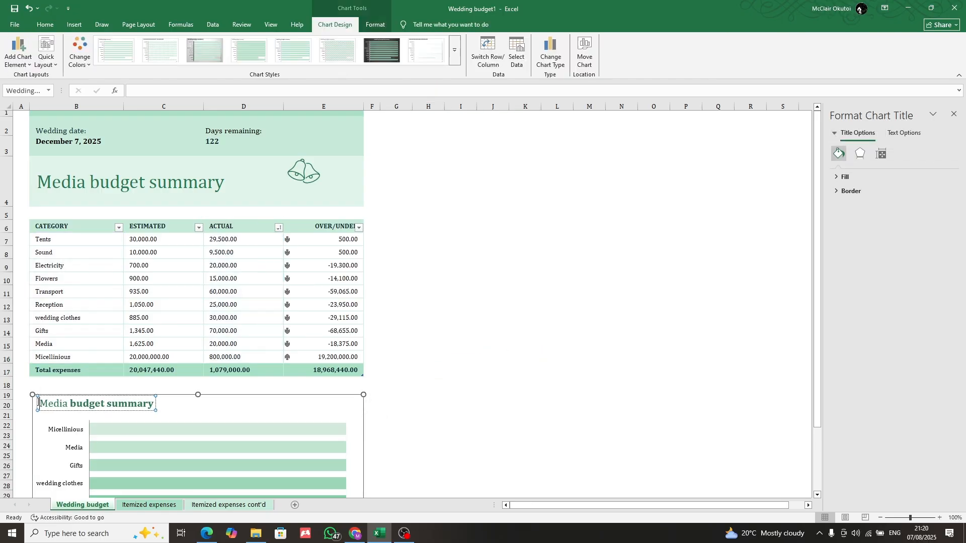
pyautogui.moveTo(38, 403); pyautogui.dragTo(70, 407)
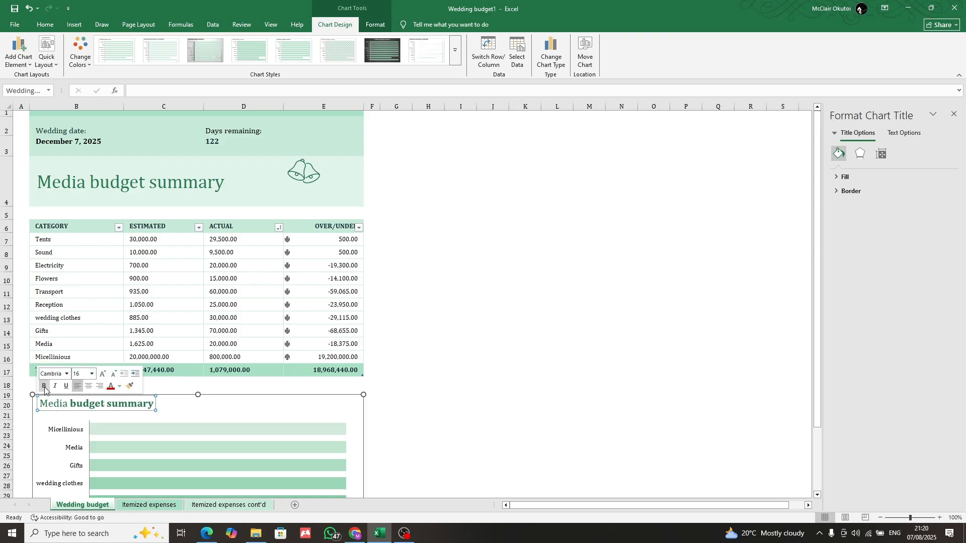
pyautogui.doubleClick(53, 404)
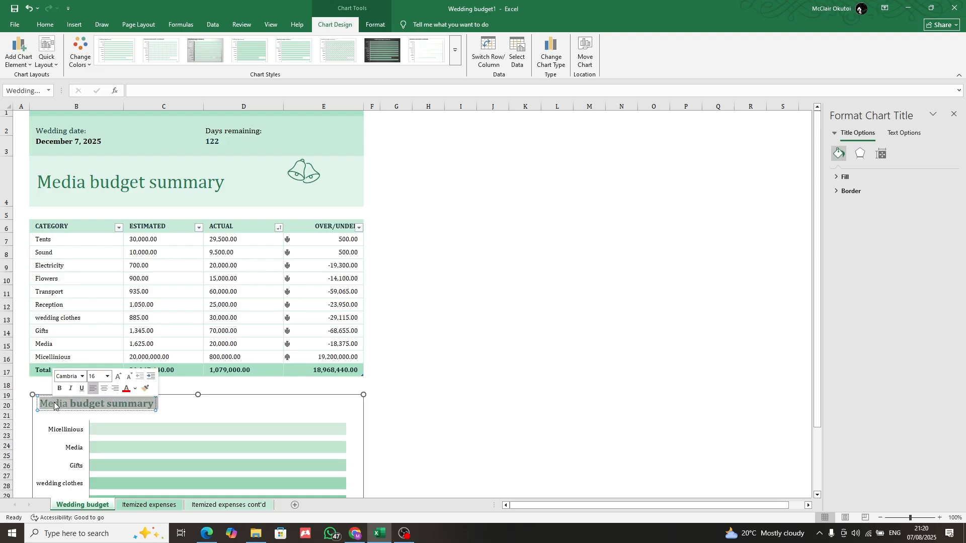
pyautogui.click(60, 387)
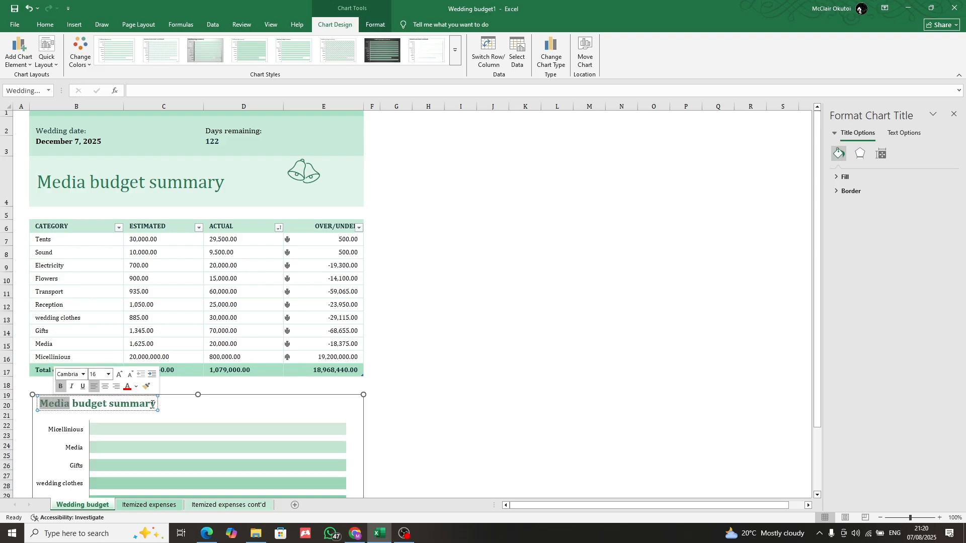
pyautogui.click(429, 358)
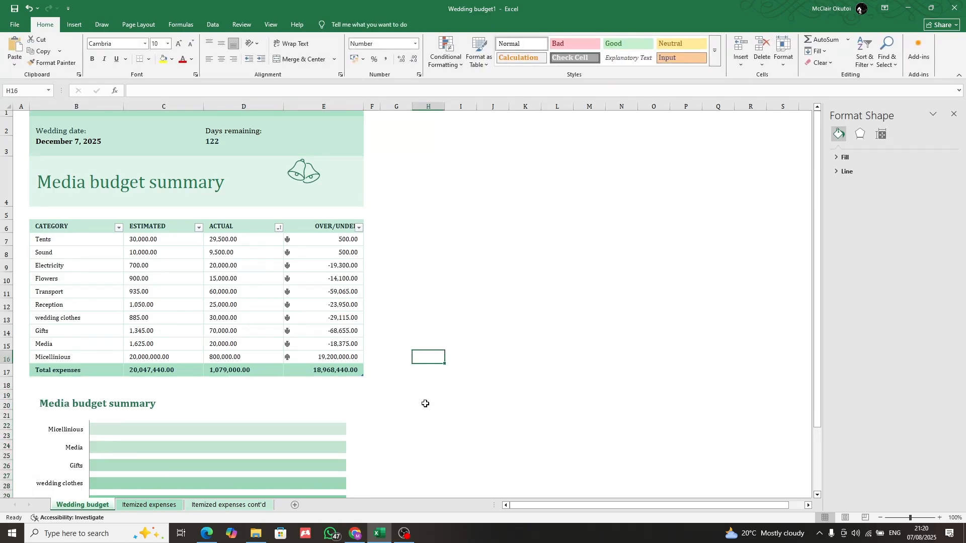
# Review the expense table and the retitled chart on the Wedding budget sheet
pyautogui.scroll(-9, 402, 397)
pyautogui.scroll(9, 395, 394)
pyautogui.scroll(-5, 388, 391)
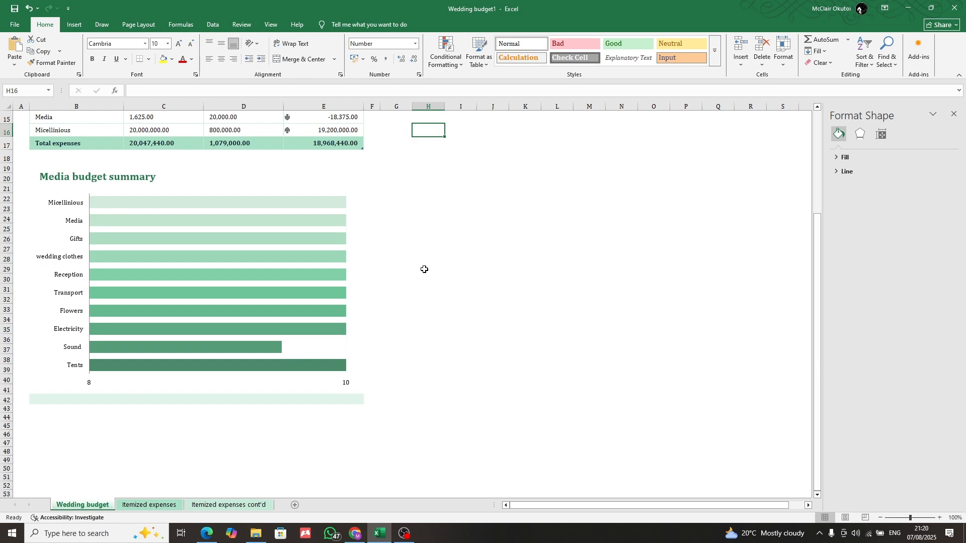
pyautogui.scroll(5, 255, 280)
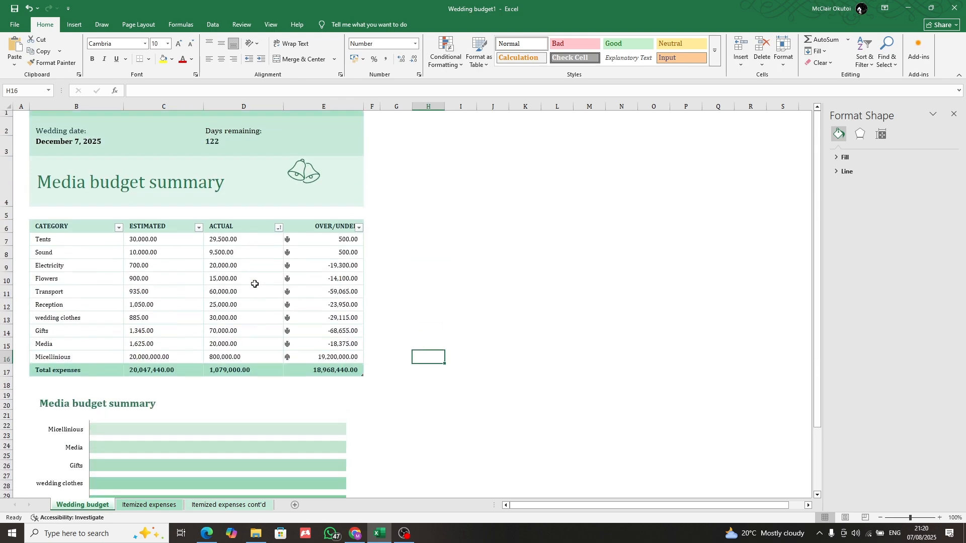
pyautogui.scroll(-5, 277, 453)
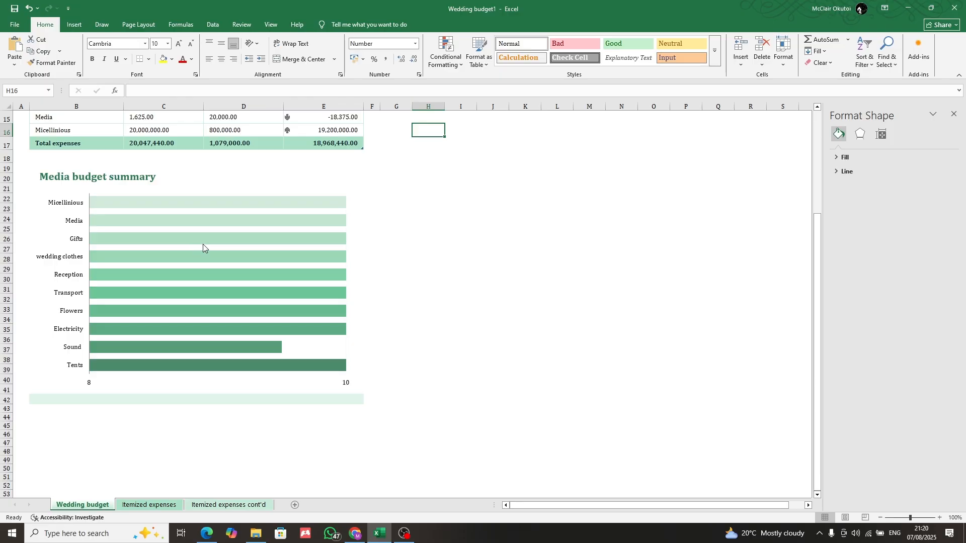
pyautogui.scroll(5, 204, 249)
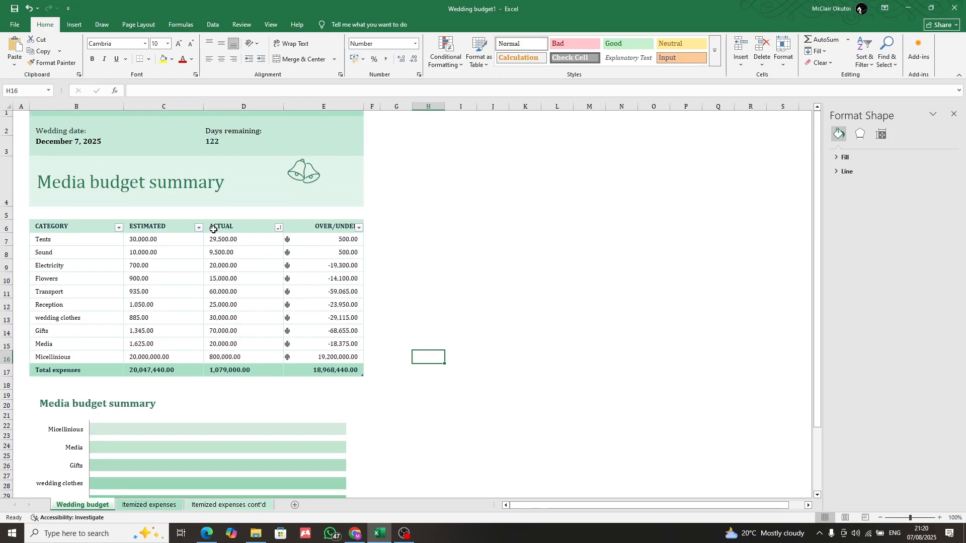
# Examine the expense tables on the Itemized expenses and Itemized expenses cont'd sheets
pyautogui.click(145, 505)
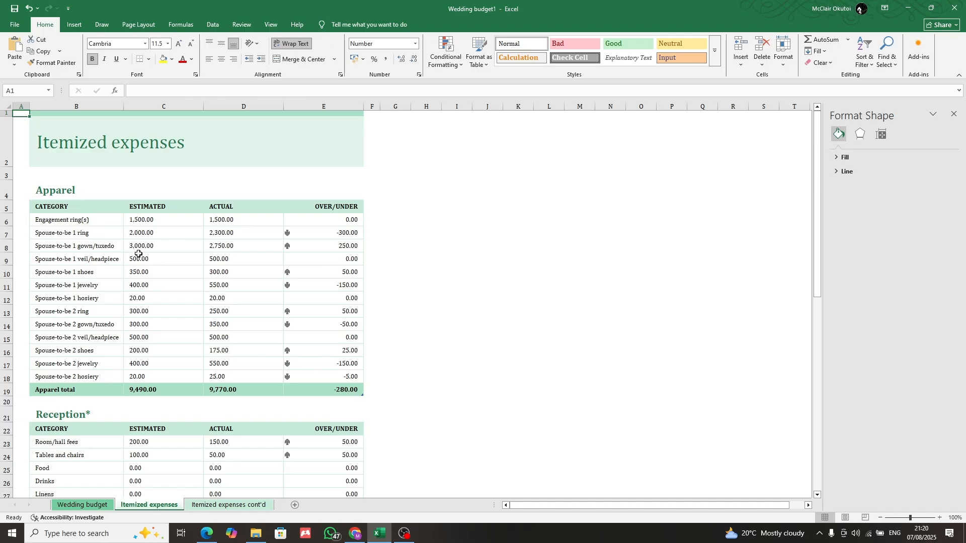
pyautogui.scroll(-5, 140, 259)
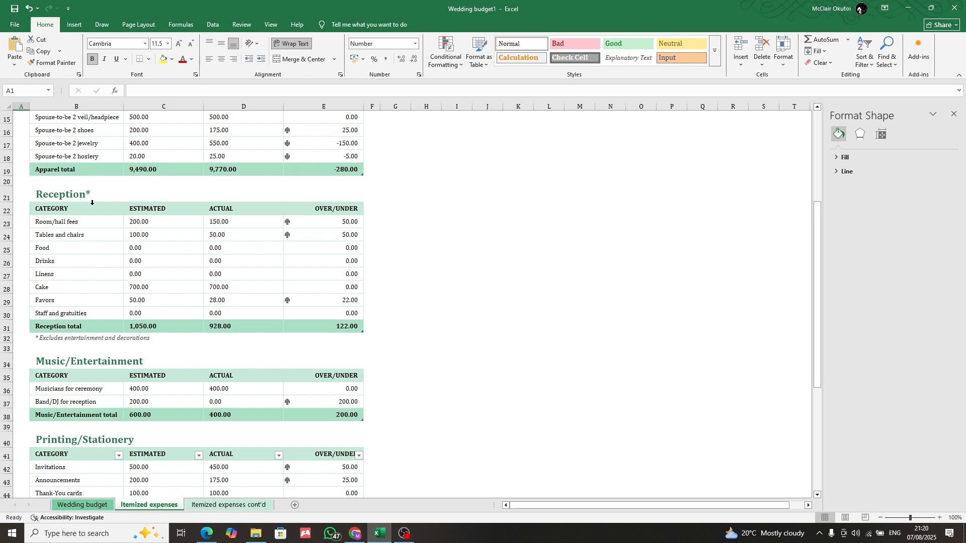
pyautogui.scroll(-5, 183, 302)
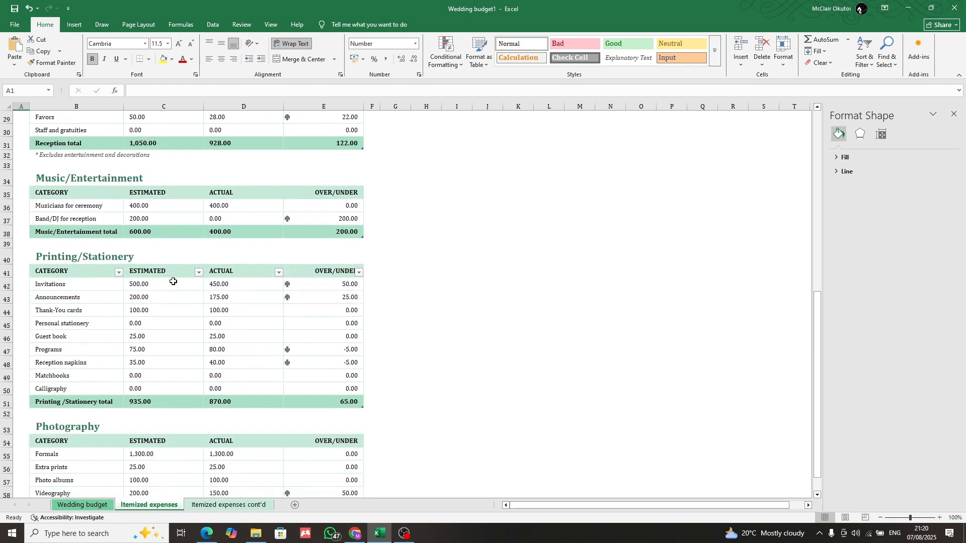
pyautogui.scroll(-5, 186, 304)
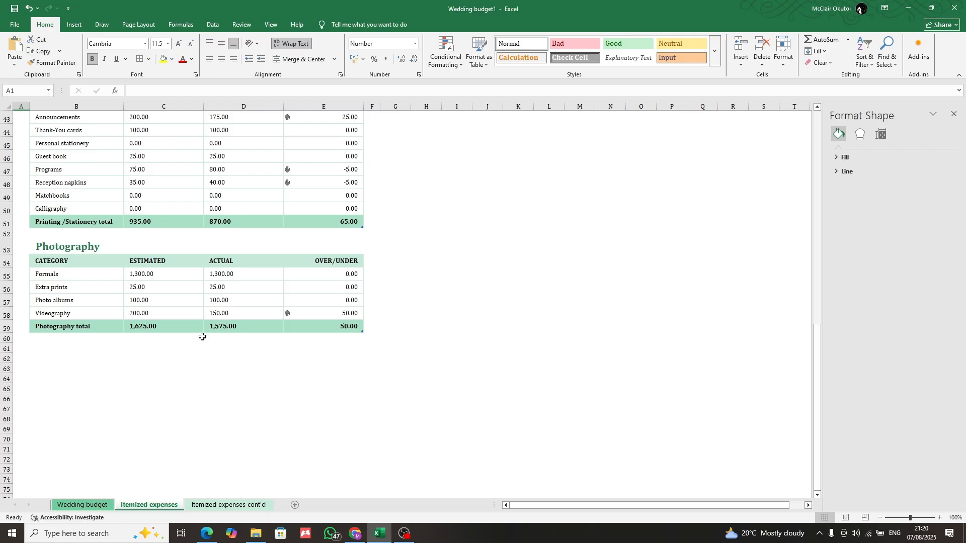
pyautogui.scroll(14, 202, 337)
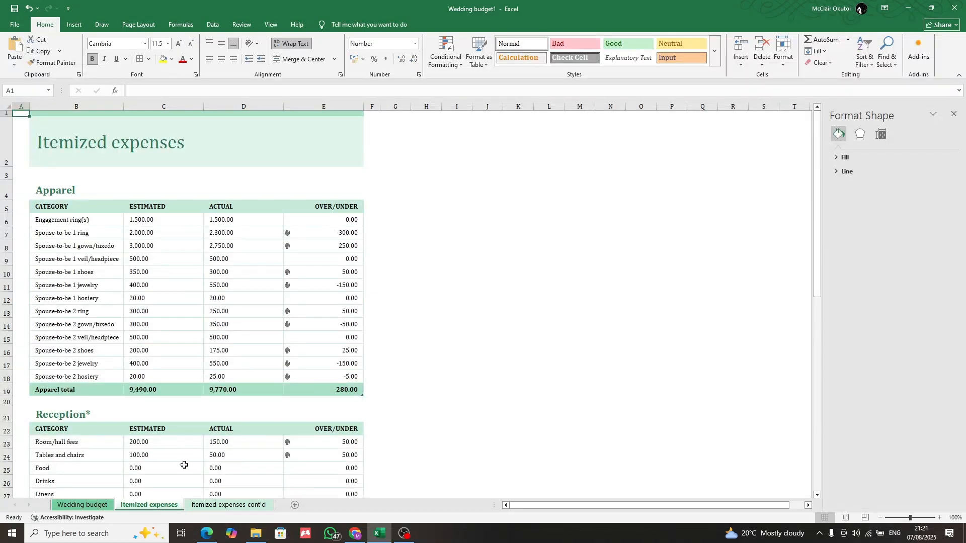
pyautogui.click(219, 506)
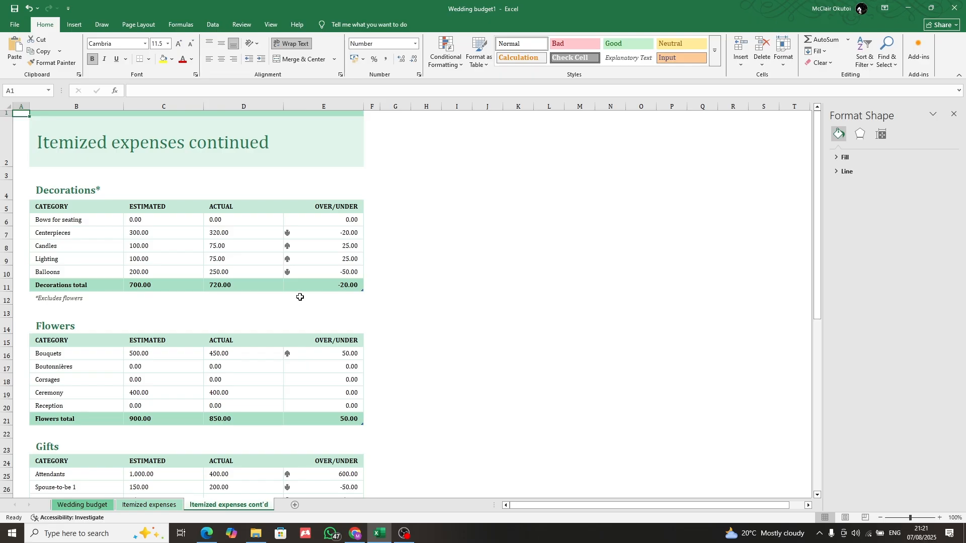
pyautogui.scroll(-15, 285, 312)
pyautogui.scroll(15, 278, 315)
# Review the save locations and the file types offered for the workbook, leaving it unsaved
pyautogui.click(14, 9)
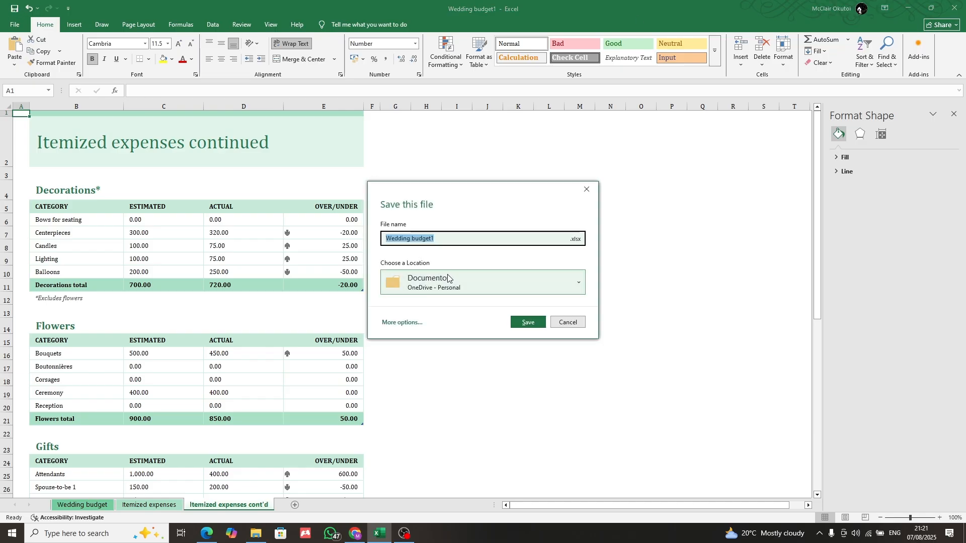
pyautogui.click(490, 286)
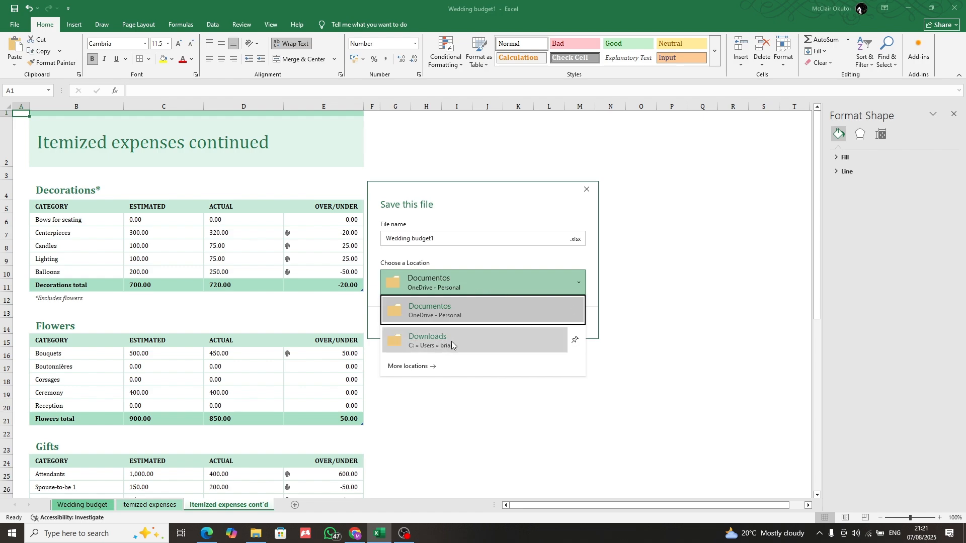
pyautogui.click(430, 365)
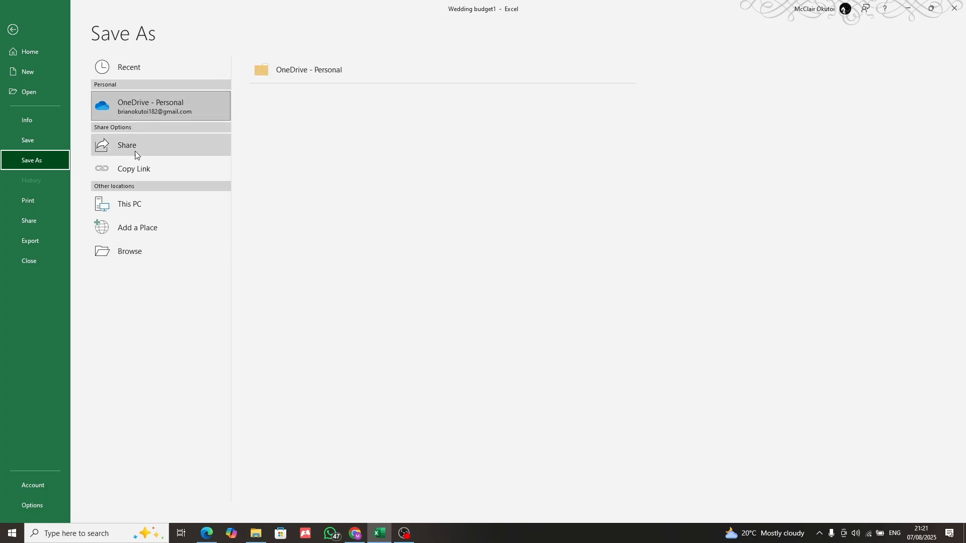
pyautogui.click(143, 200)
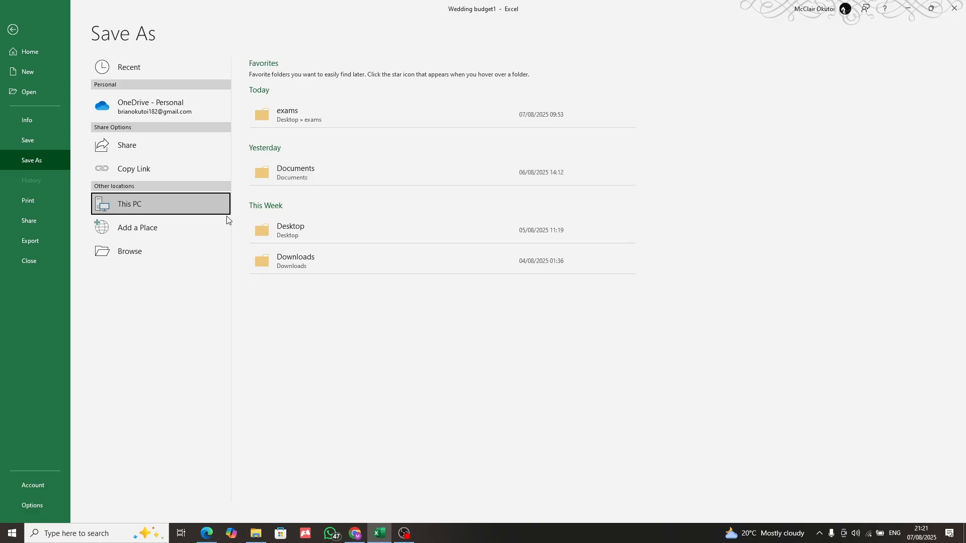
pyautogui.click(177, 256)
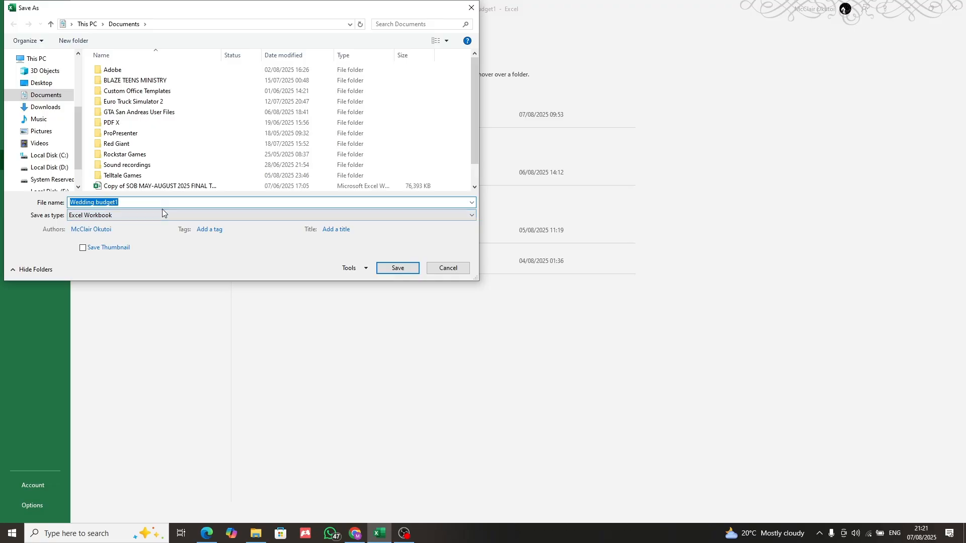
pyautogui.click(349, 217)
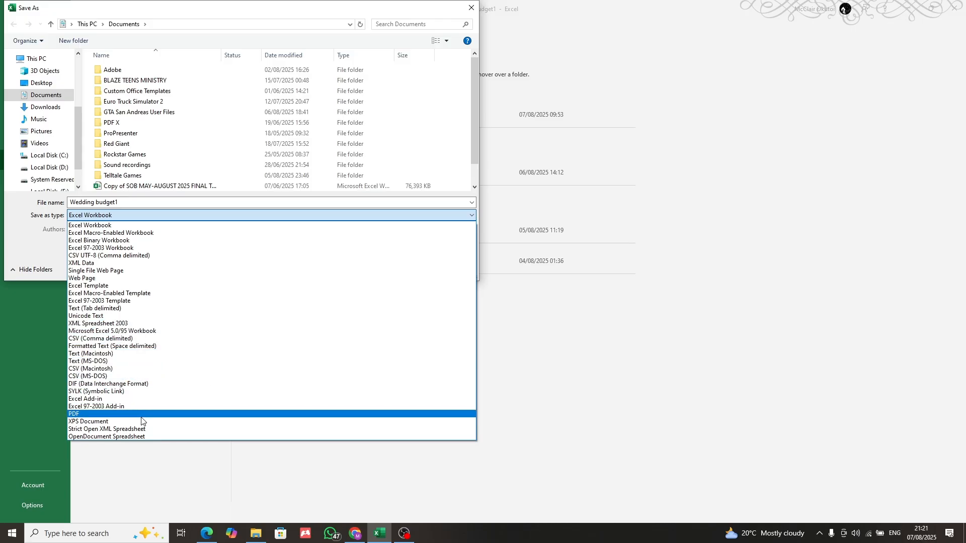
pyautogui.click(469, 12)
pyautogui.click(470, 12)
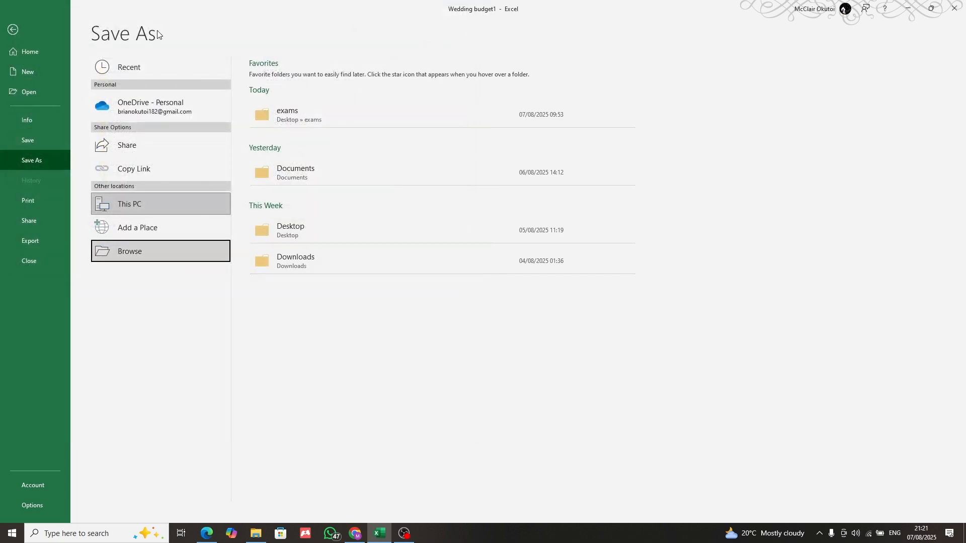
pyautogui.click(16, 34)
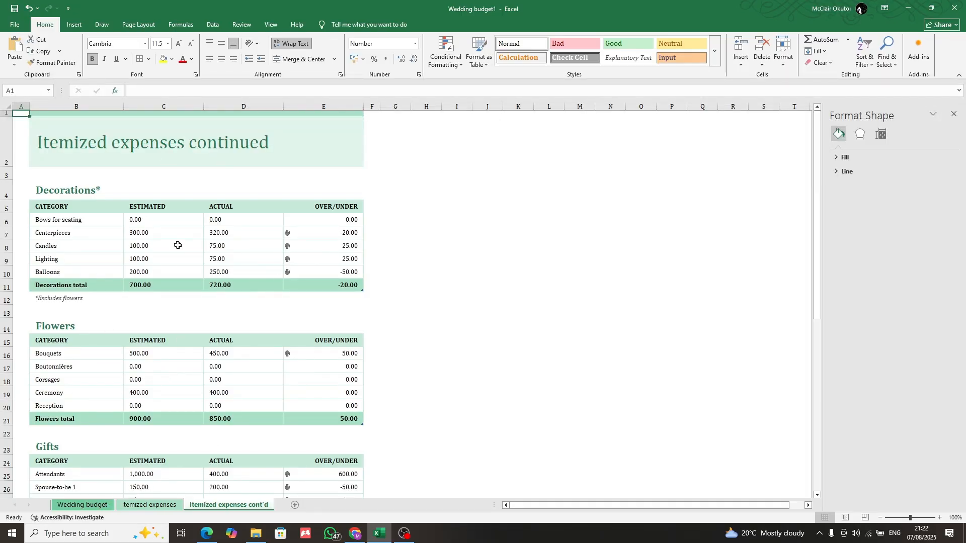
# Delete the Itemized expenses cont'd and Itemized expenses sheets from the workbook
pyautogui.rightClick(223, 507)
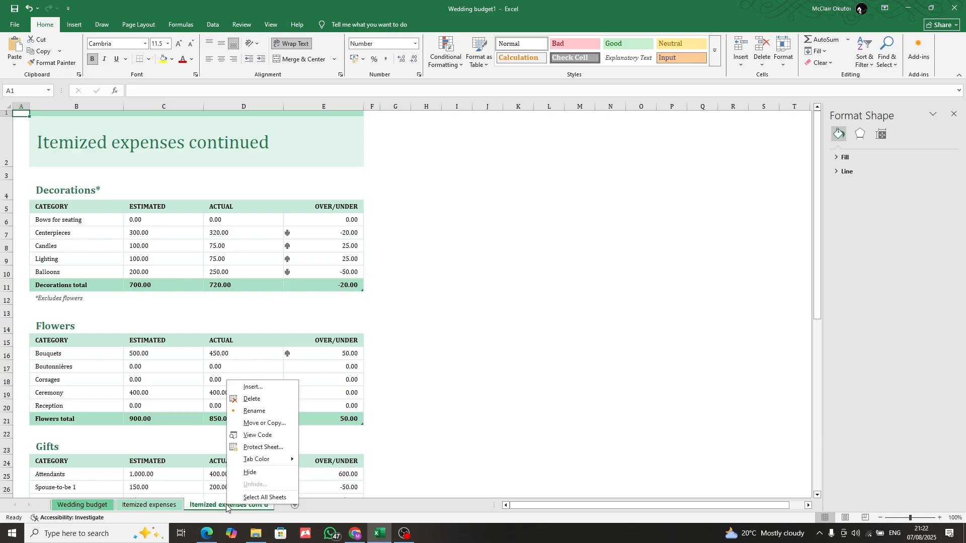
pyautogui.click(273, 397)
pyautogui.click(462, 295)
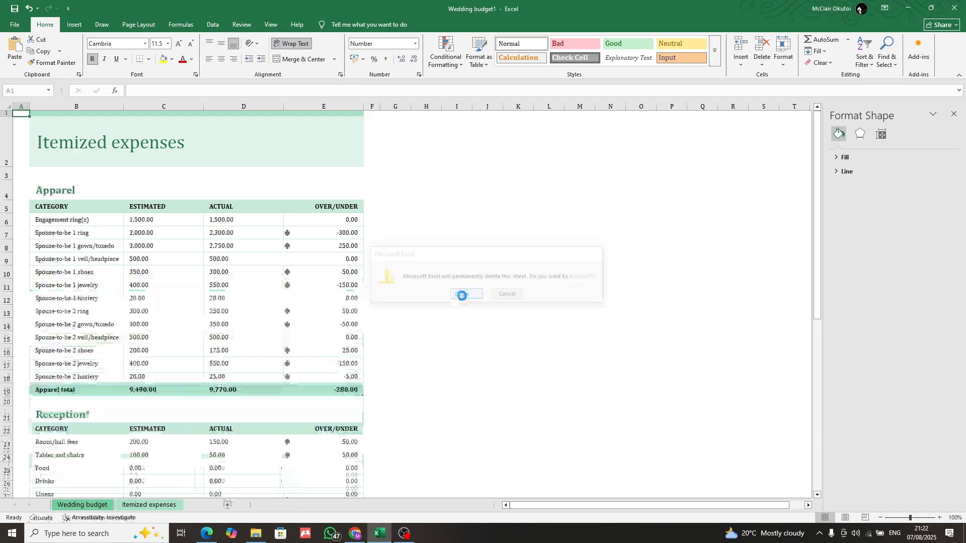
pyautogui.rightClick(151, 506)
pyautogui.click(216, 400)
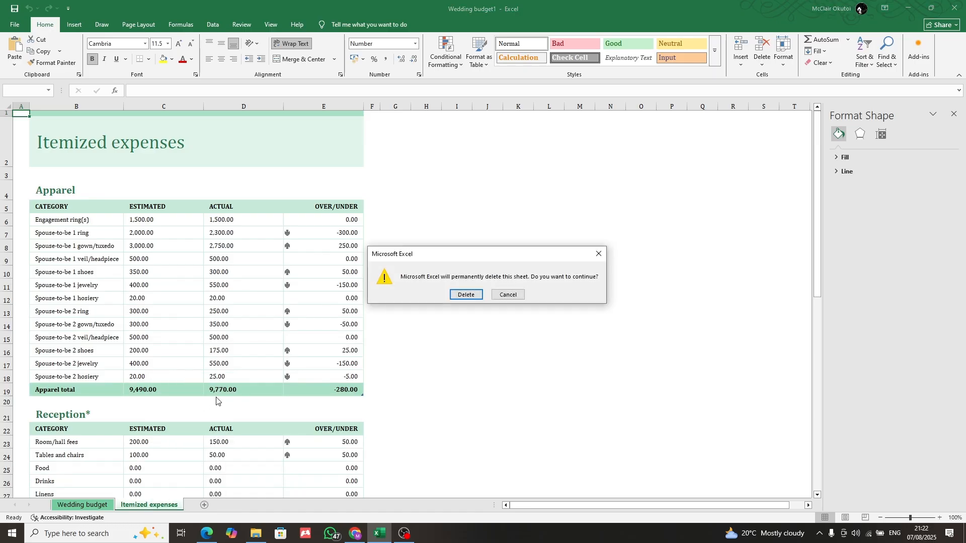
pyautogui.click(465, 295)
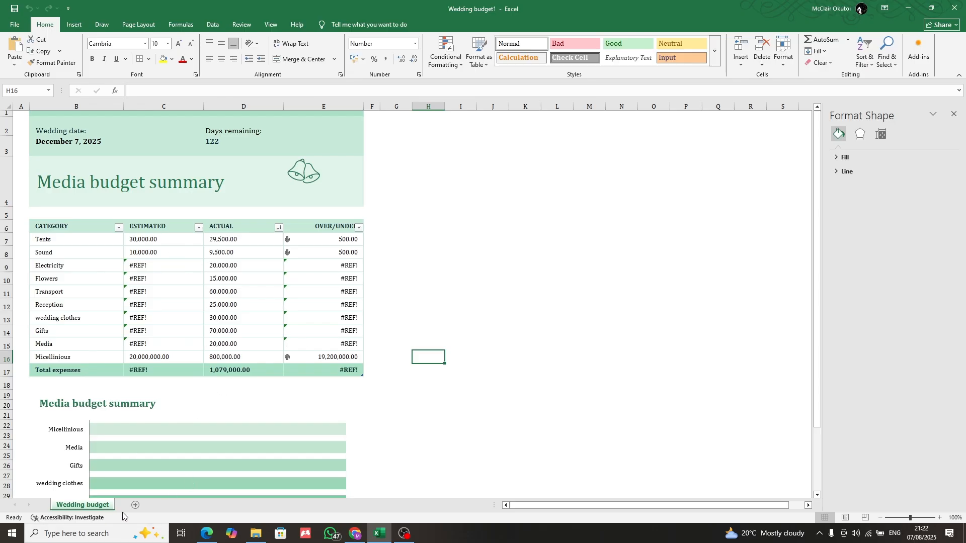
# Add a blank worksheet after Wedding budget and widen its column A to nearly four times the default width
pyautogui.click(136, 506)
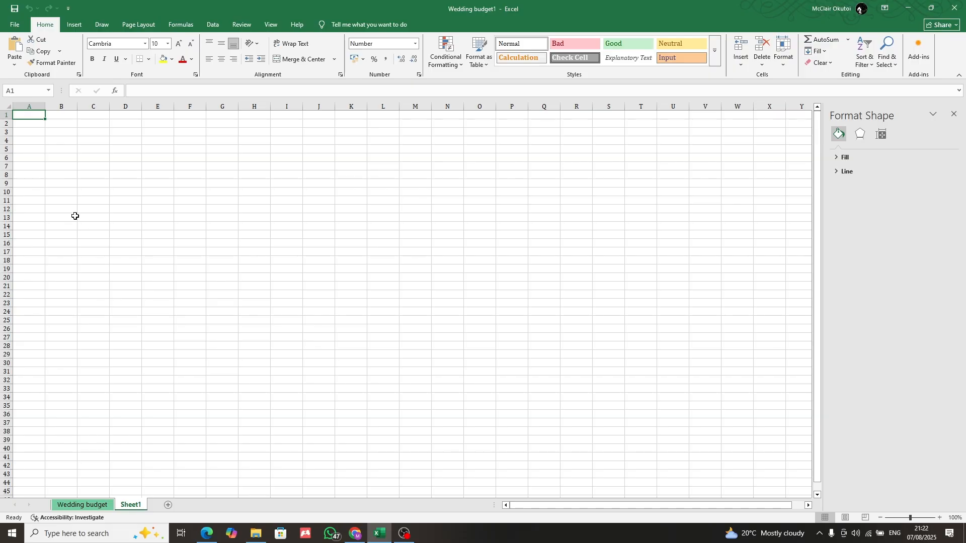
pyautogui.moveTo(45, 107); pyautogui.dragTo(132, 107)
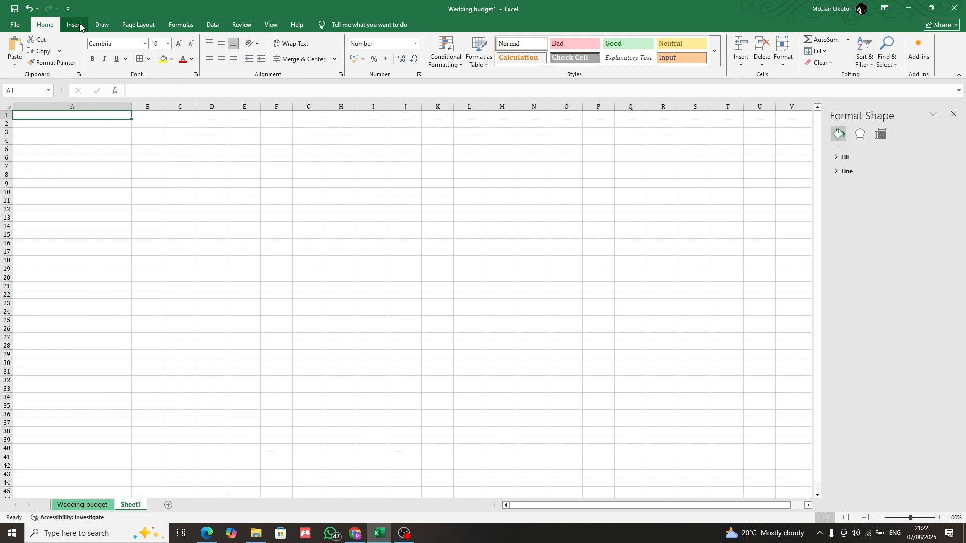
pyautogui.click(100, 28)
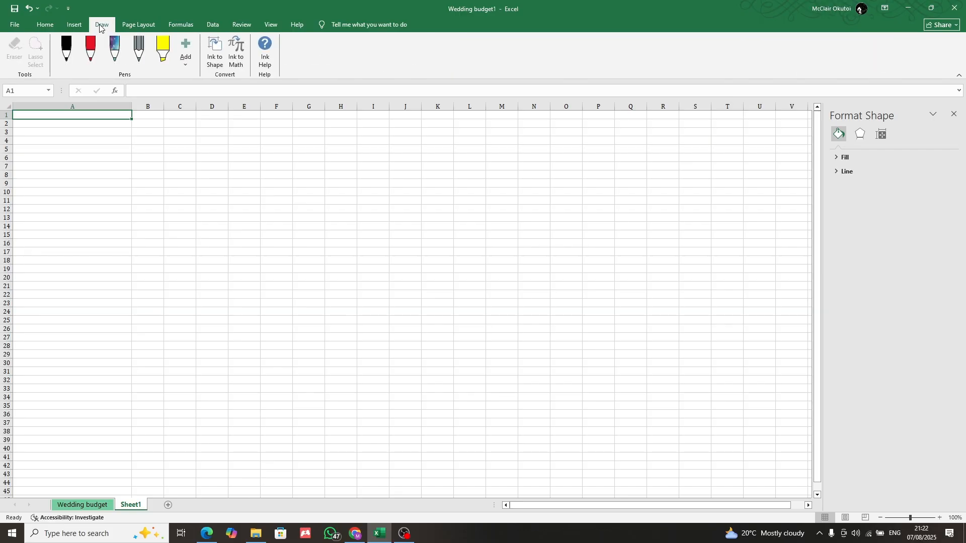
pyautogui.click(71, 29)
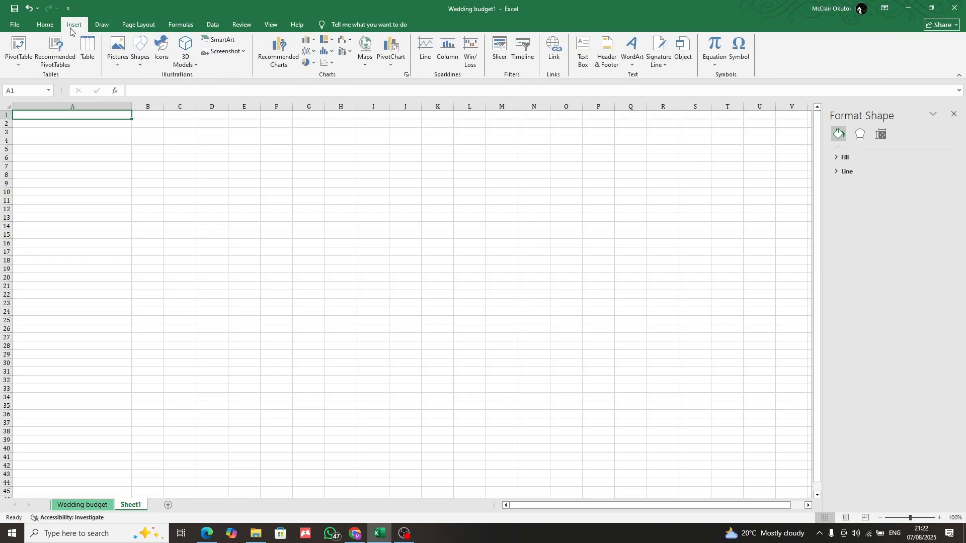
pyautogui.click(94, 46)
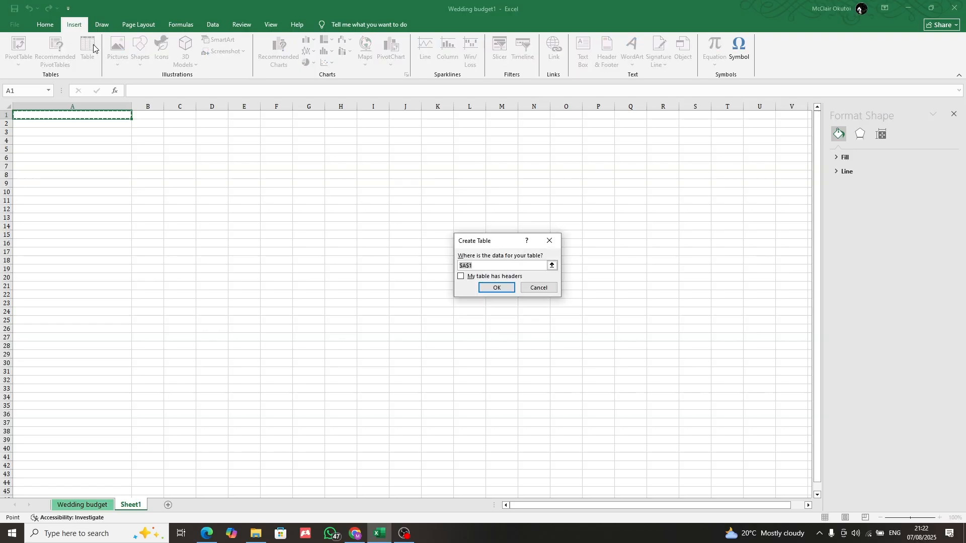
pyautogui.rightClick(93, 45)
pyautogui.press('Escape')
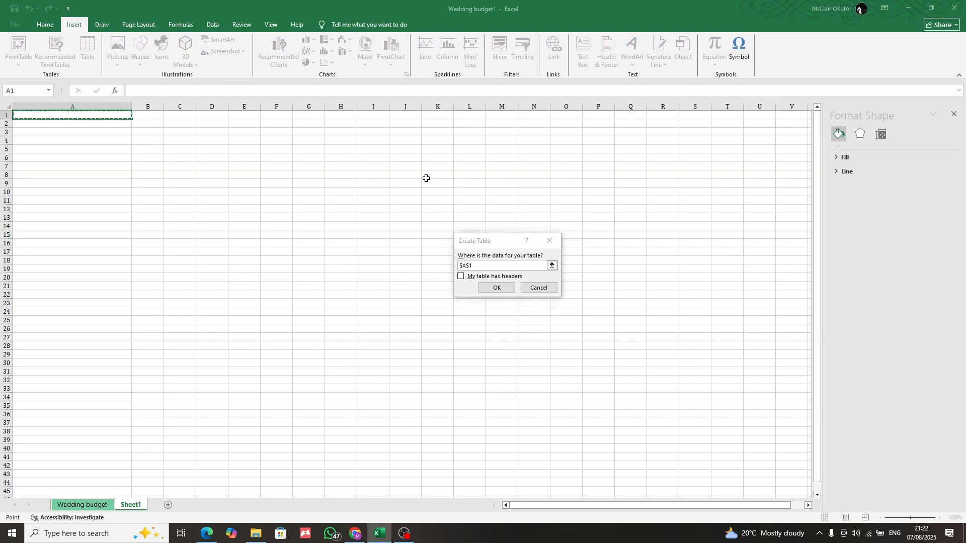
pyautogui.click(549, 241)
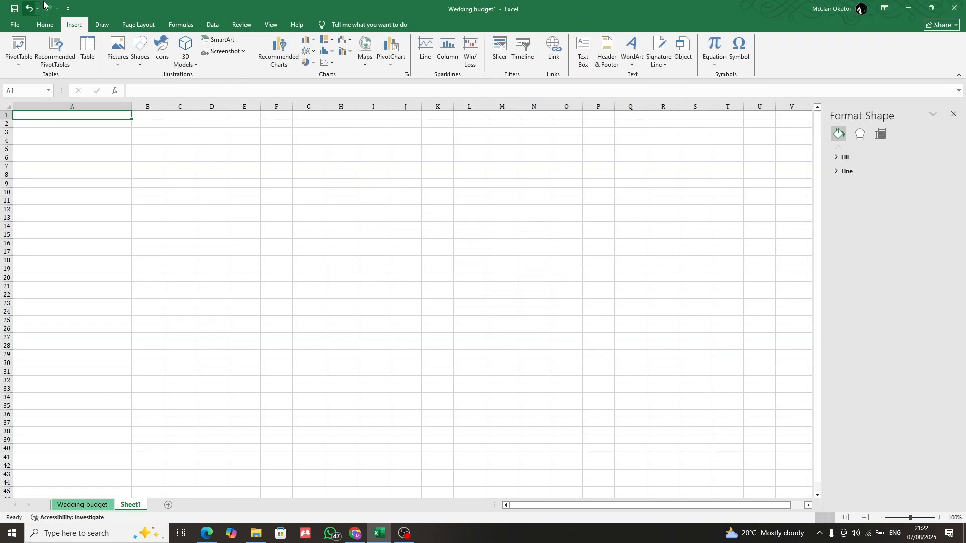
pyautogui.click(138, 24)
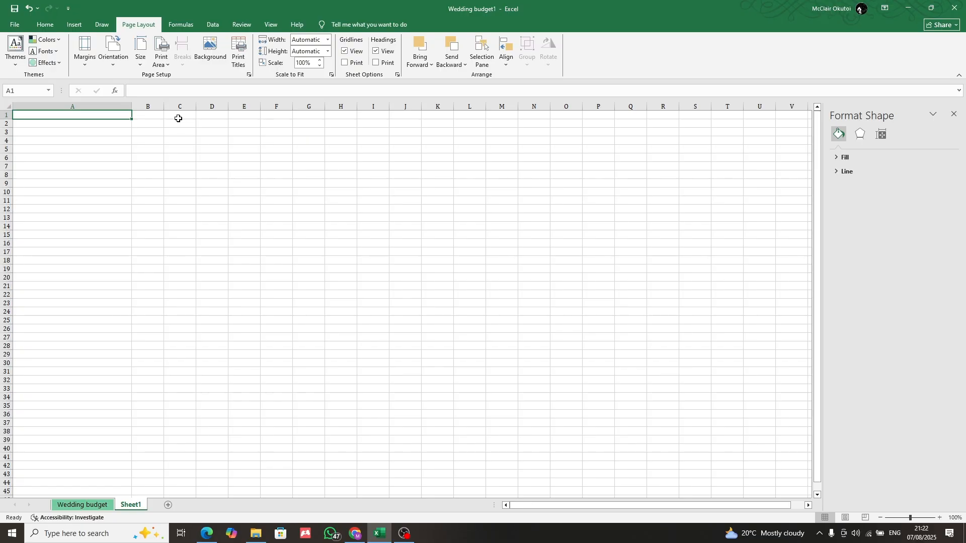
pyautogui.click(48, 23)
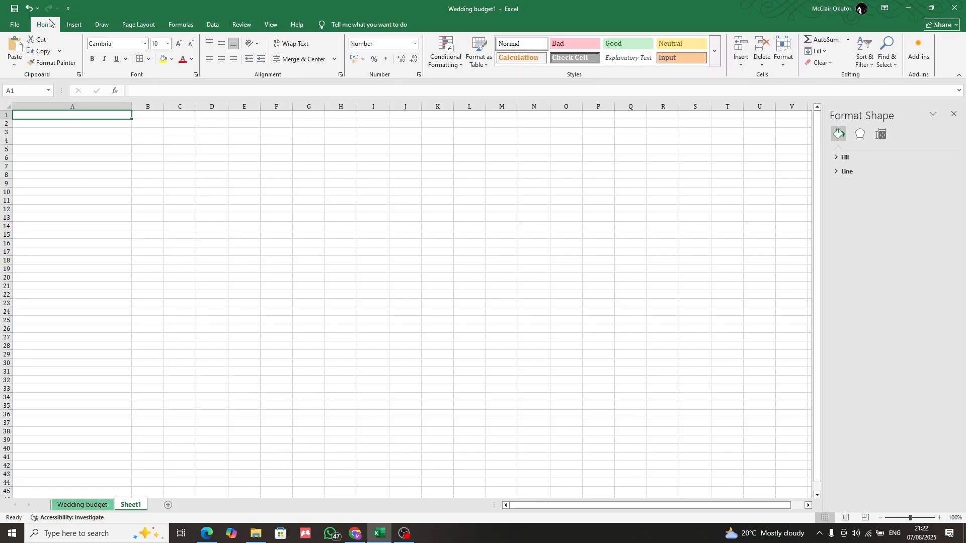
# Delete the blank Sheet1 worksheet, leaving only the Wedding budget sheet
pyautogui.click(100, 506)
pyautogui.rightClick(129, 505)
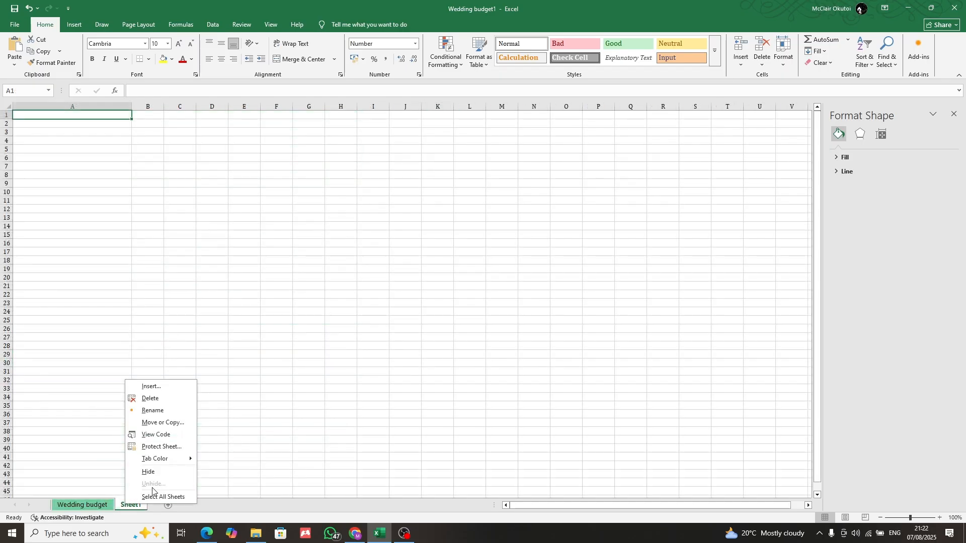
pyautogui.click(170, 399)
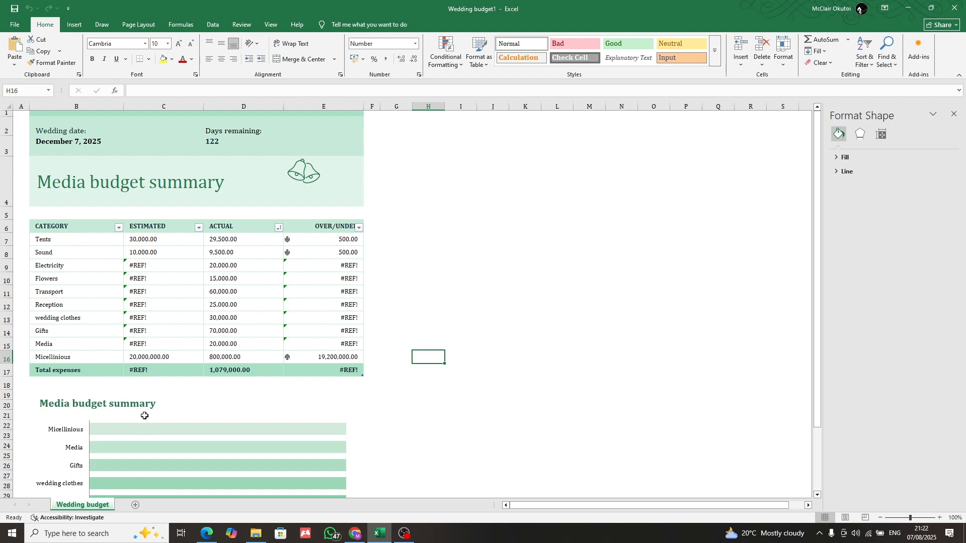
# Move the bells graphic right beside the end of the Media budget summary title in row 4
pyautogui.click(291, 174)
pyautogui.moveTo(292, 174); pyautogui.dragTo(237, 186)
pyautogui.click(296, 170)
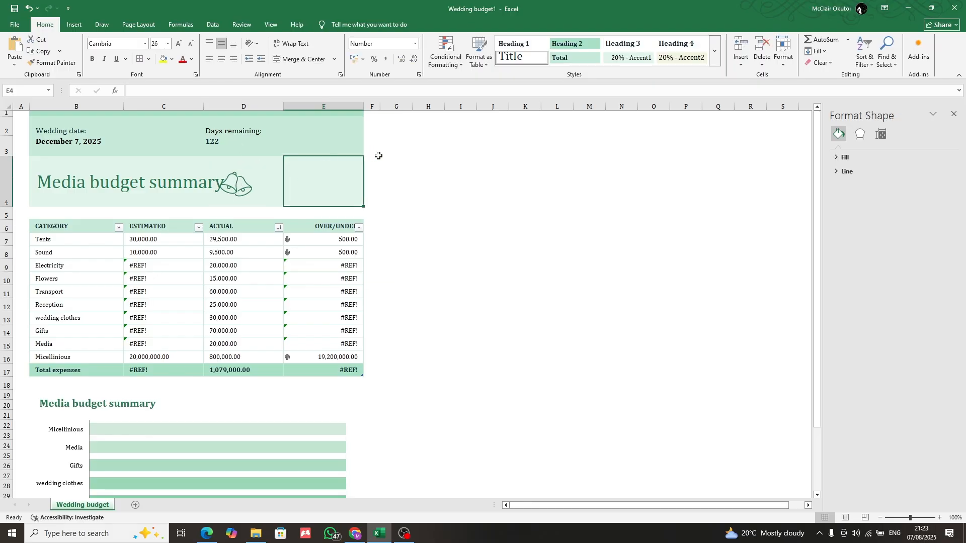
pyautogui.click(396, 148)
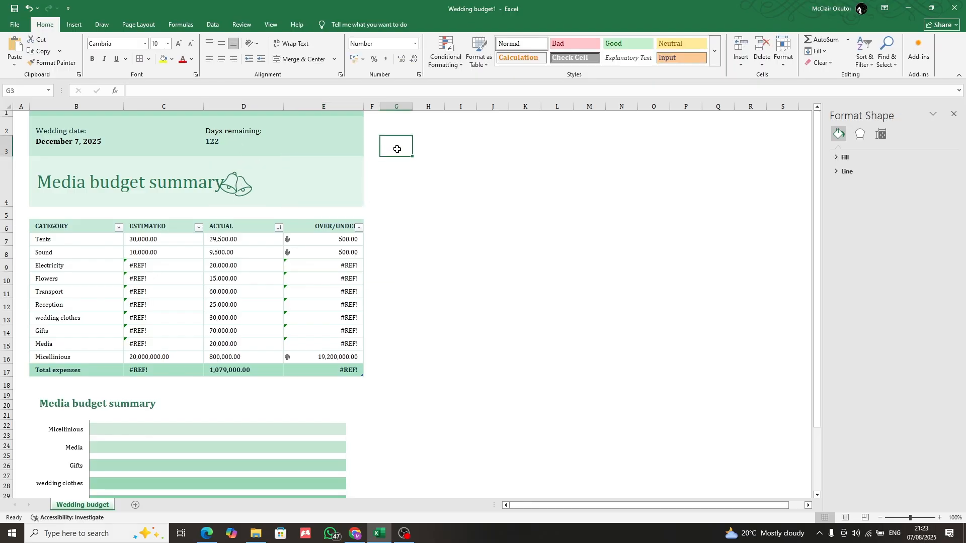
# Browse the template gallery, search the online templates for budget, and return to the workbook
pyautogui.click(15, 25)
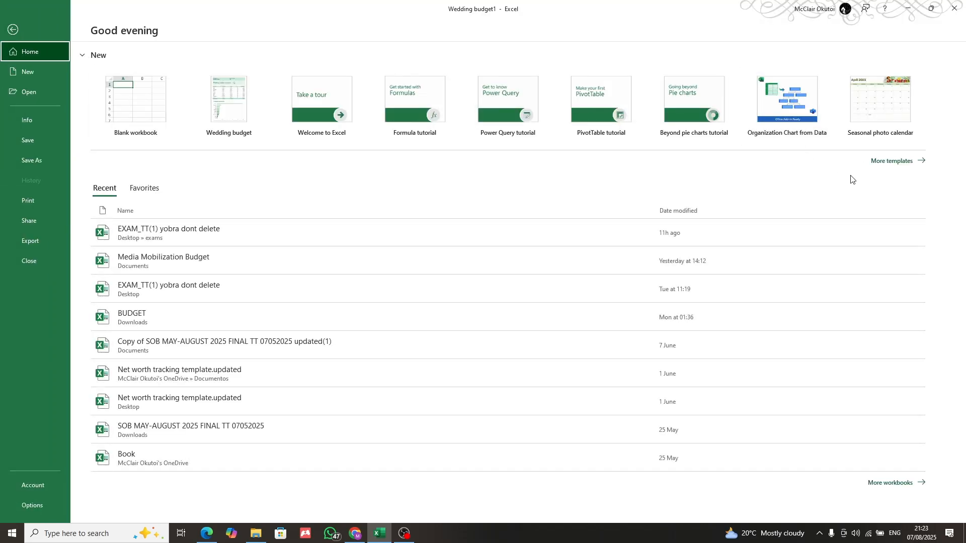
pyautogui.click(895, 161)
pyautogui.scroll(-2, 320, 271)
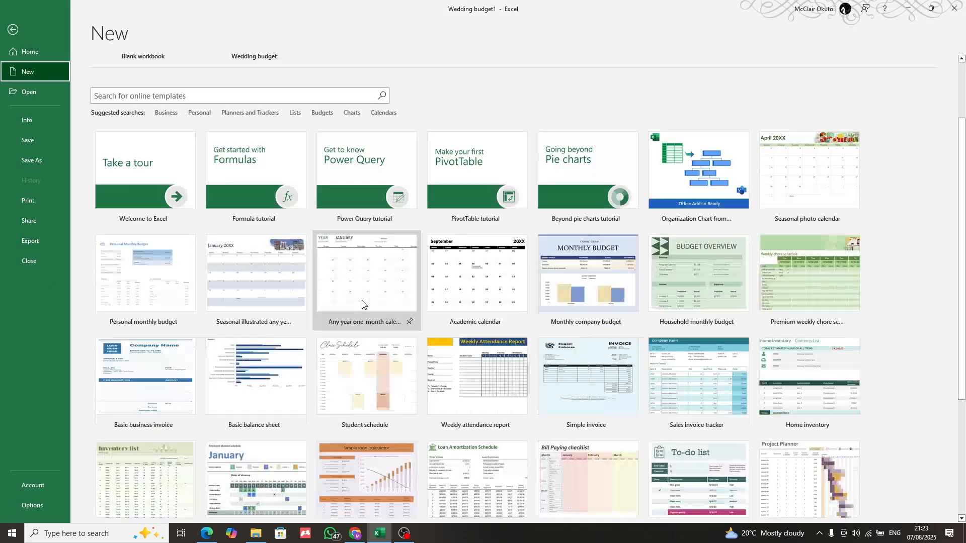
pyautogui.click(261, 100)
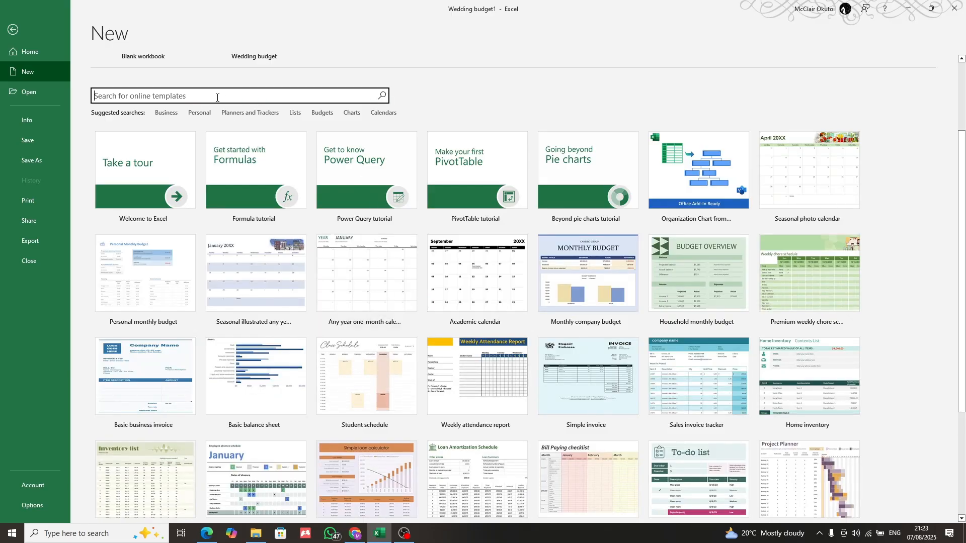
pyautogui.write('budget')
pyautogui.press('Return')
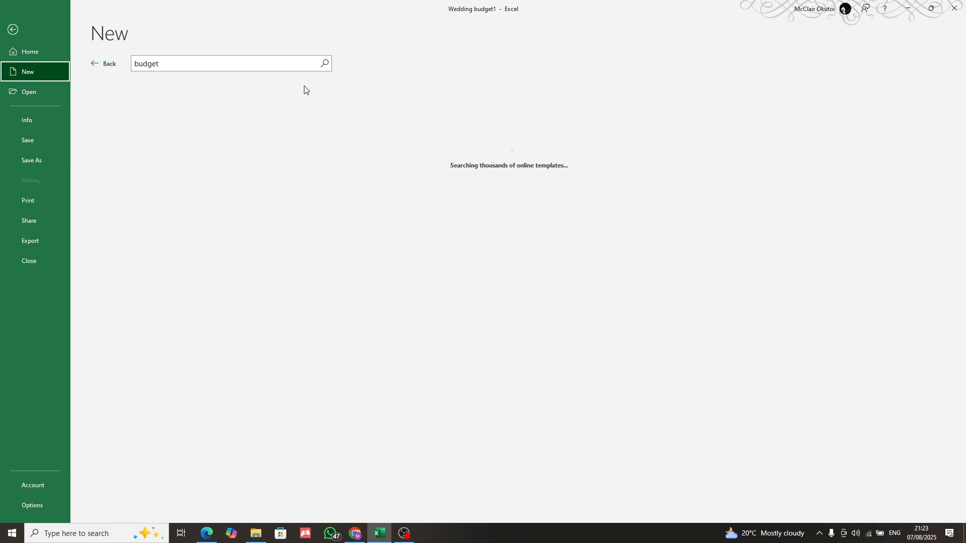
pyautogui.click(94, 68)
pyautogui.click(10, 28)
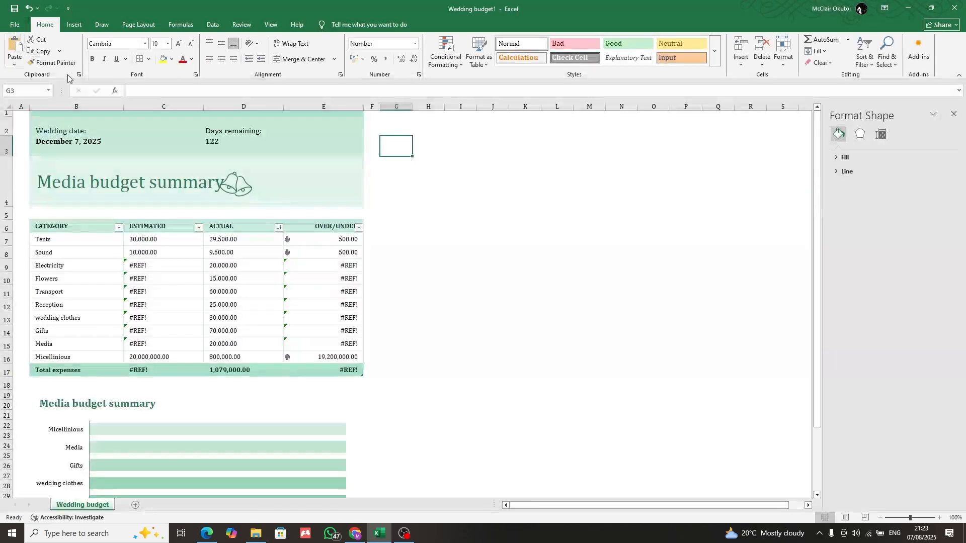